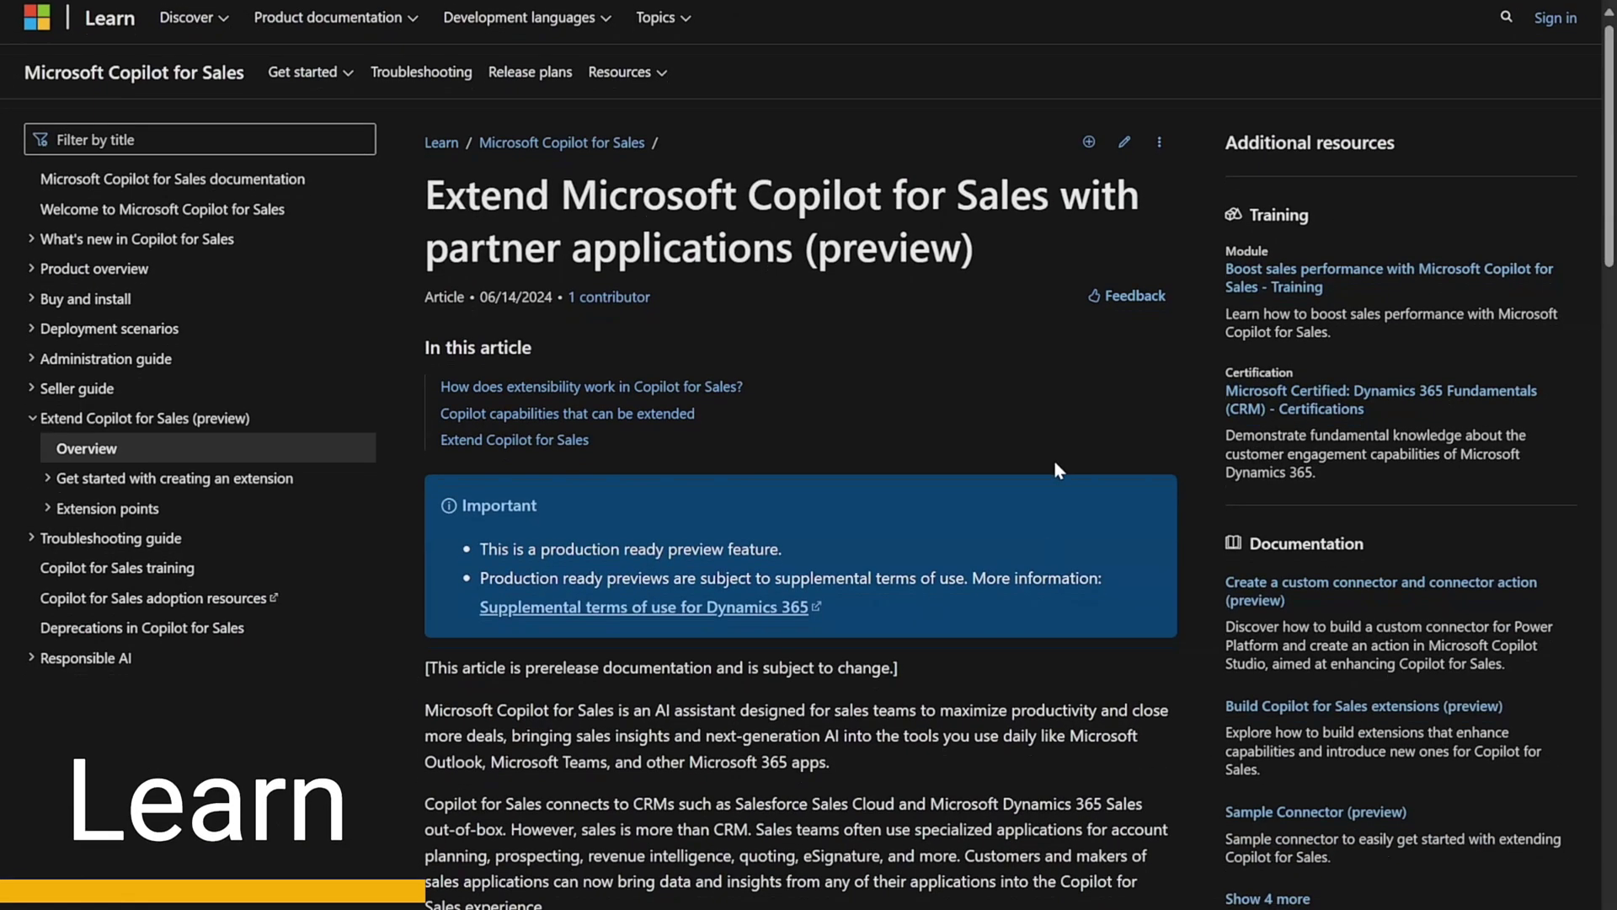
scroll(1055, 468, "down", 5)
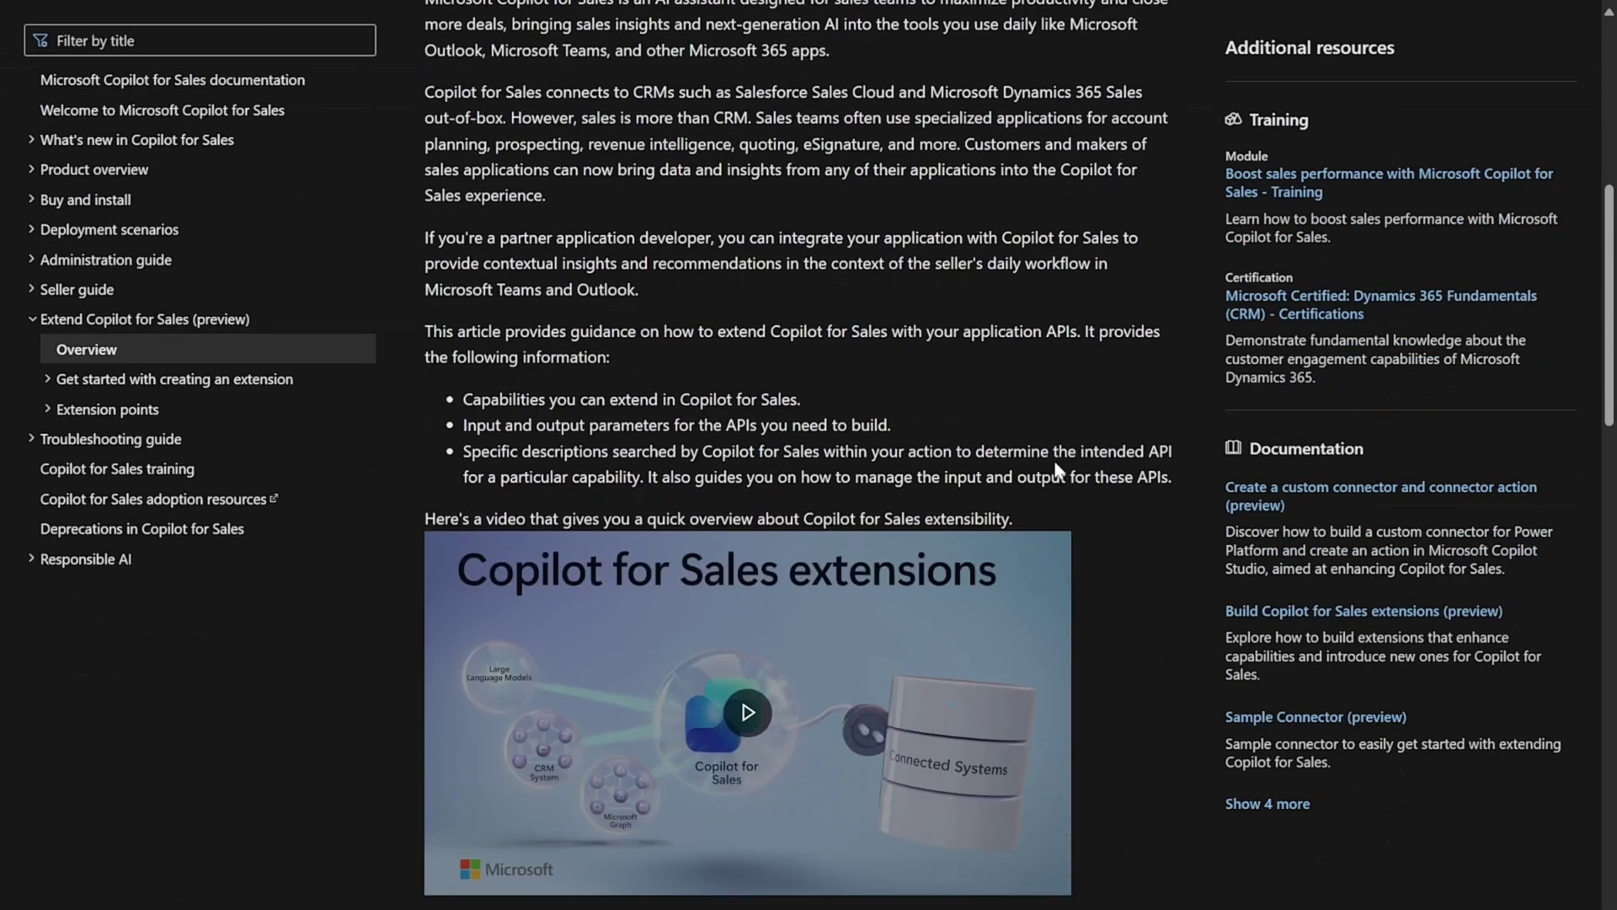
scroll(1056, 468, "down", 3)
scroll(1059, 468, "down", 2)
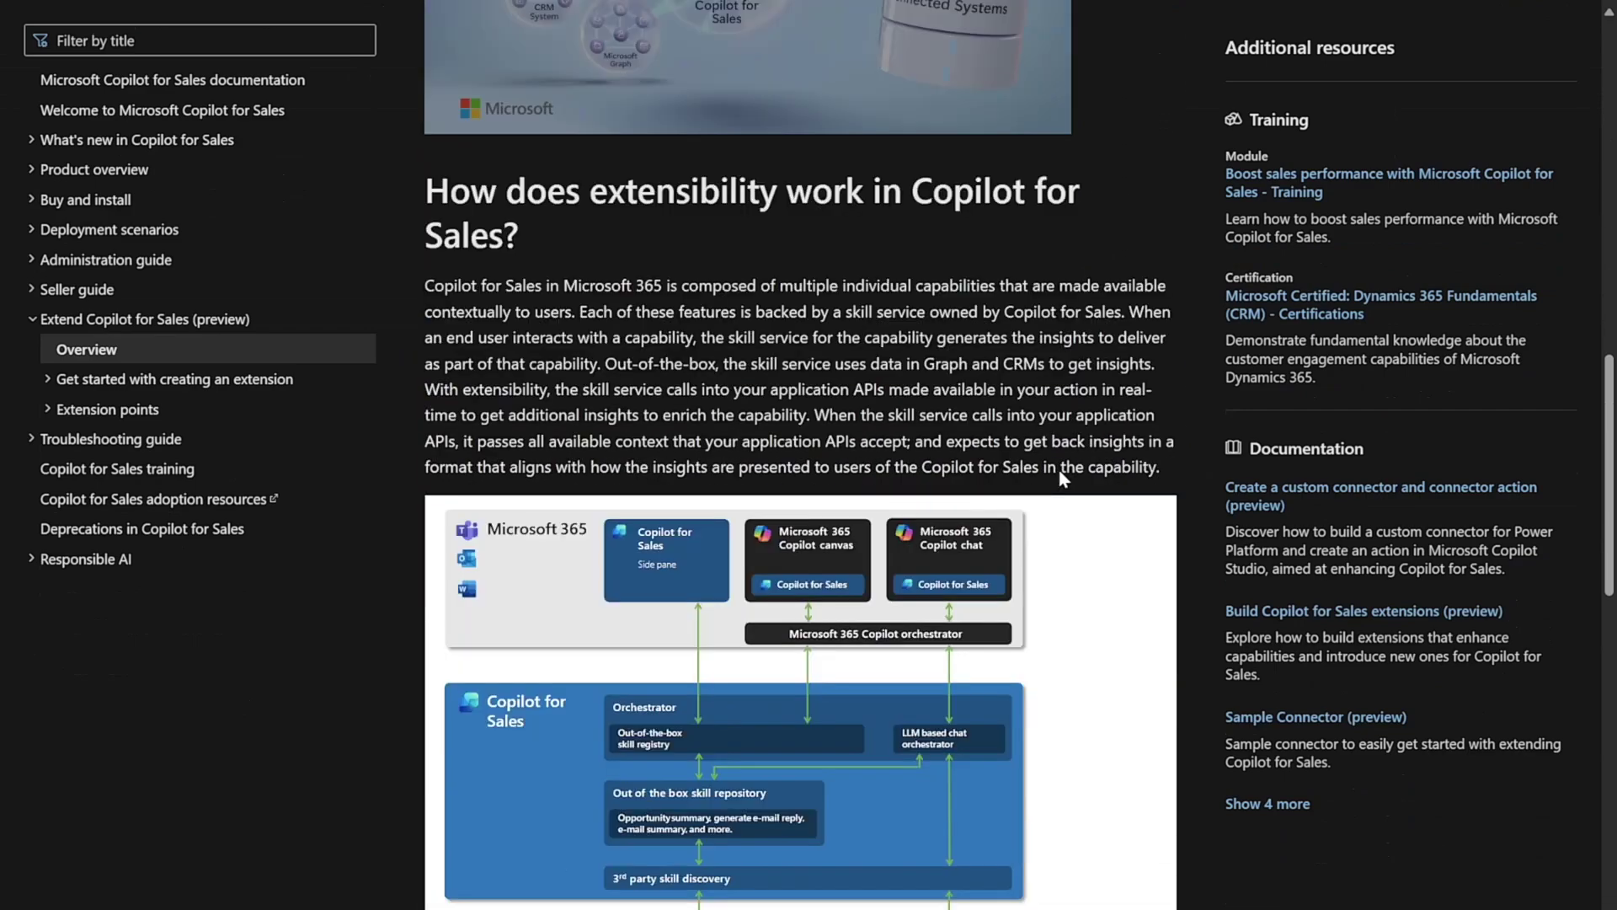
scroll(1061, 477, "down", 5)
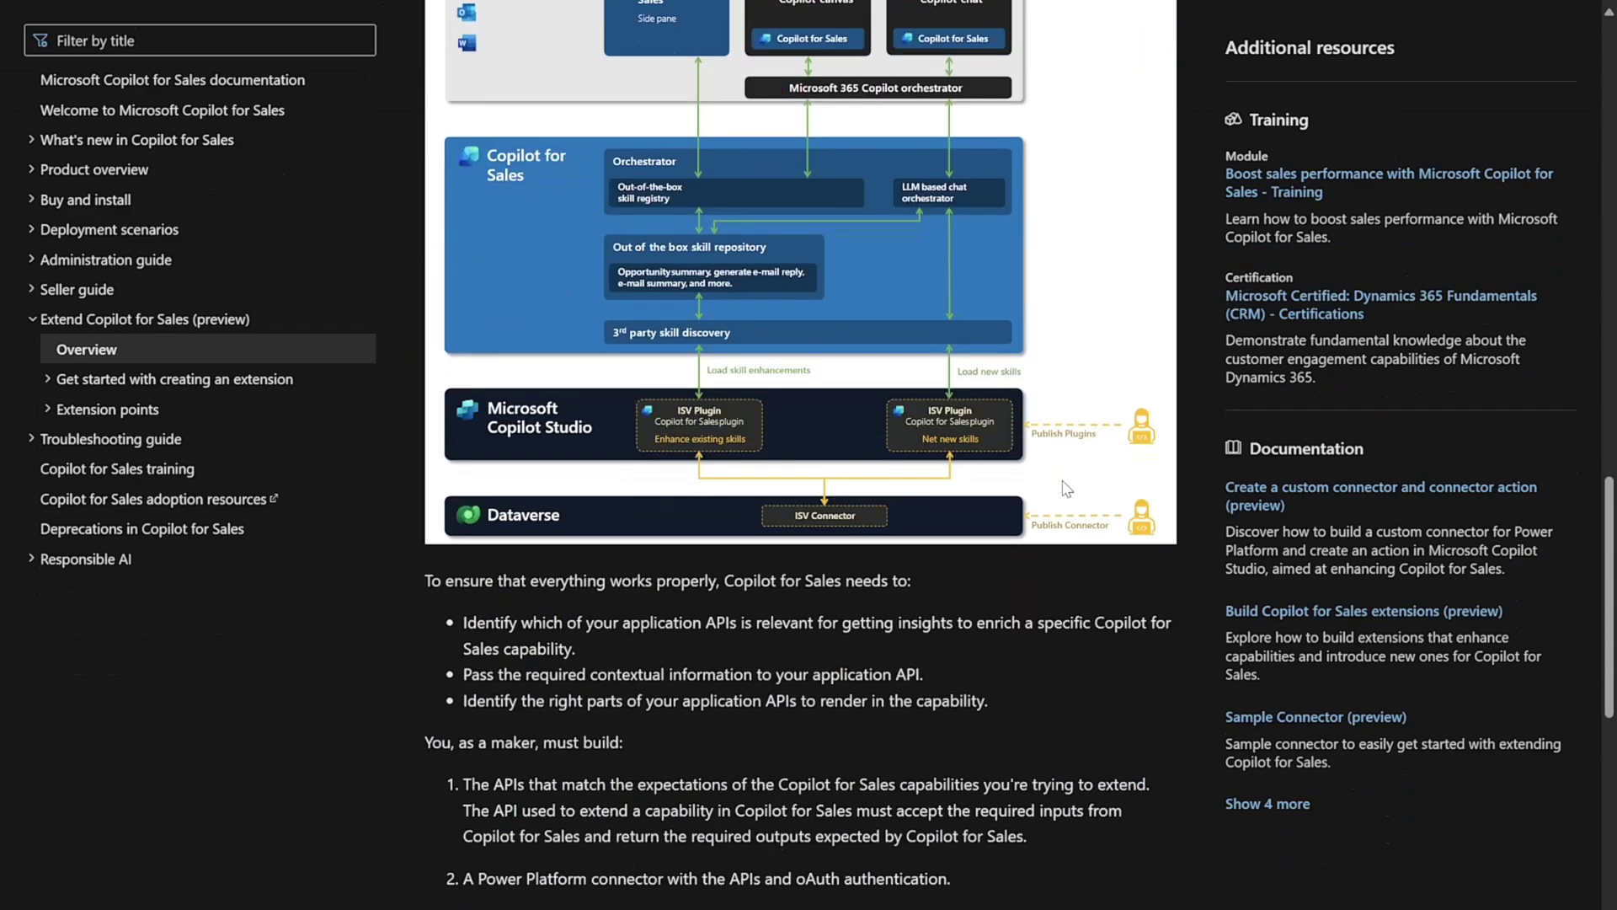
scroll(1062, 480, "down", 5)
scroll(1065, 483, "down", 3)
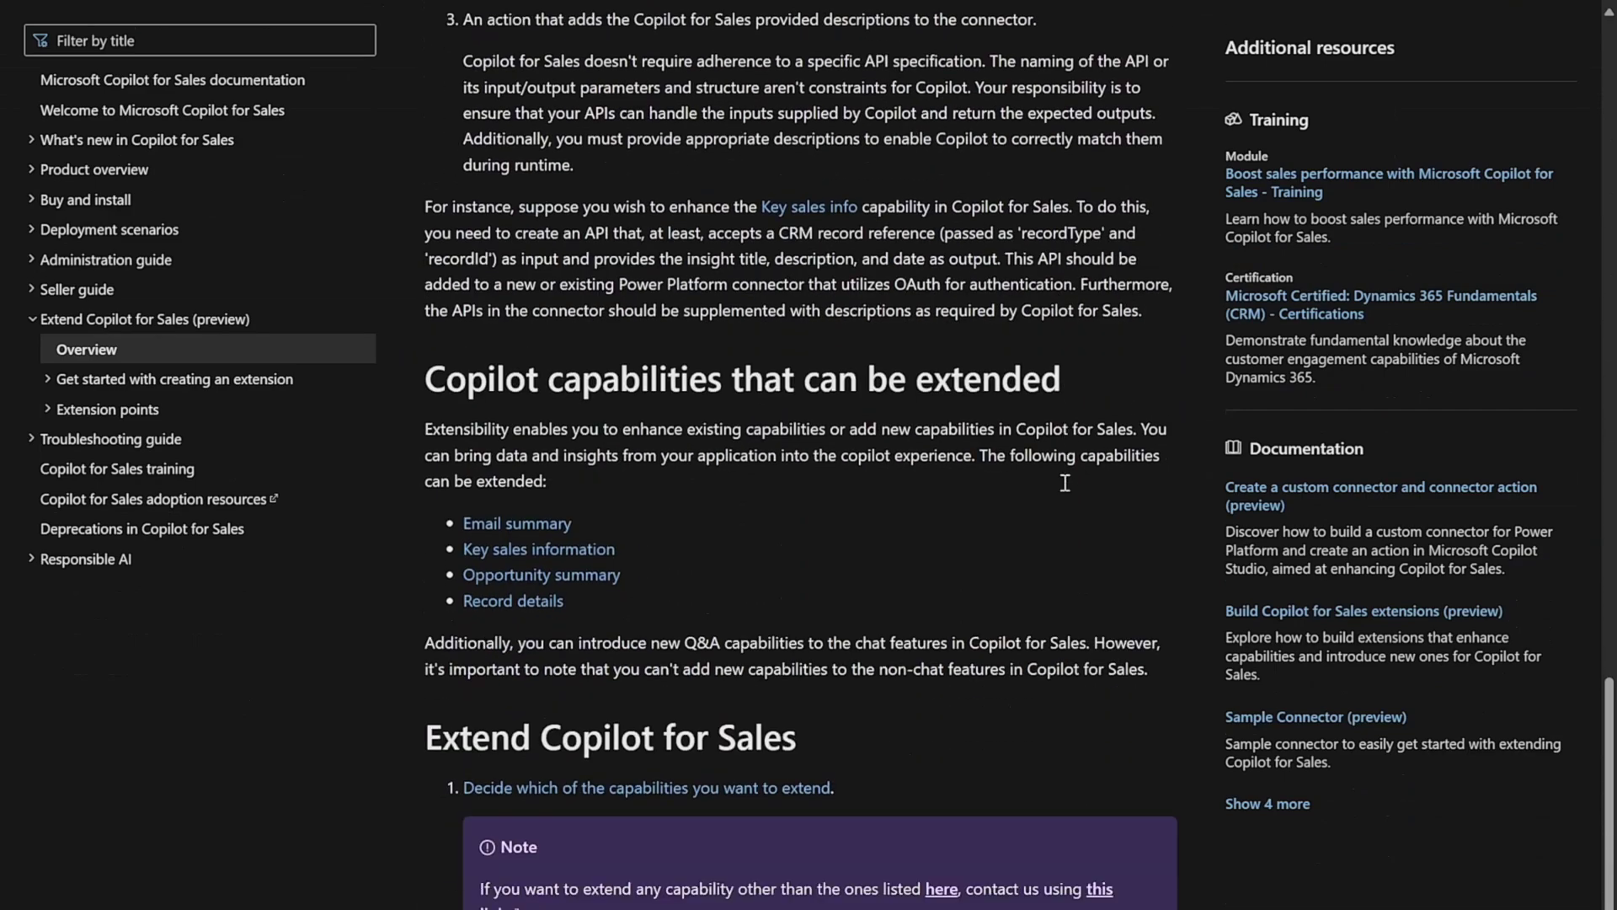
scroll(1063, 487, "down", 3)
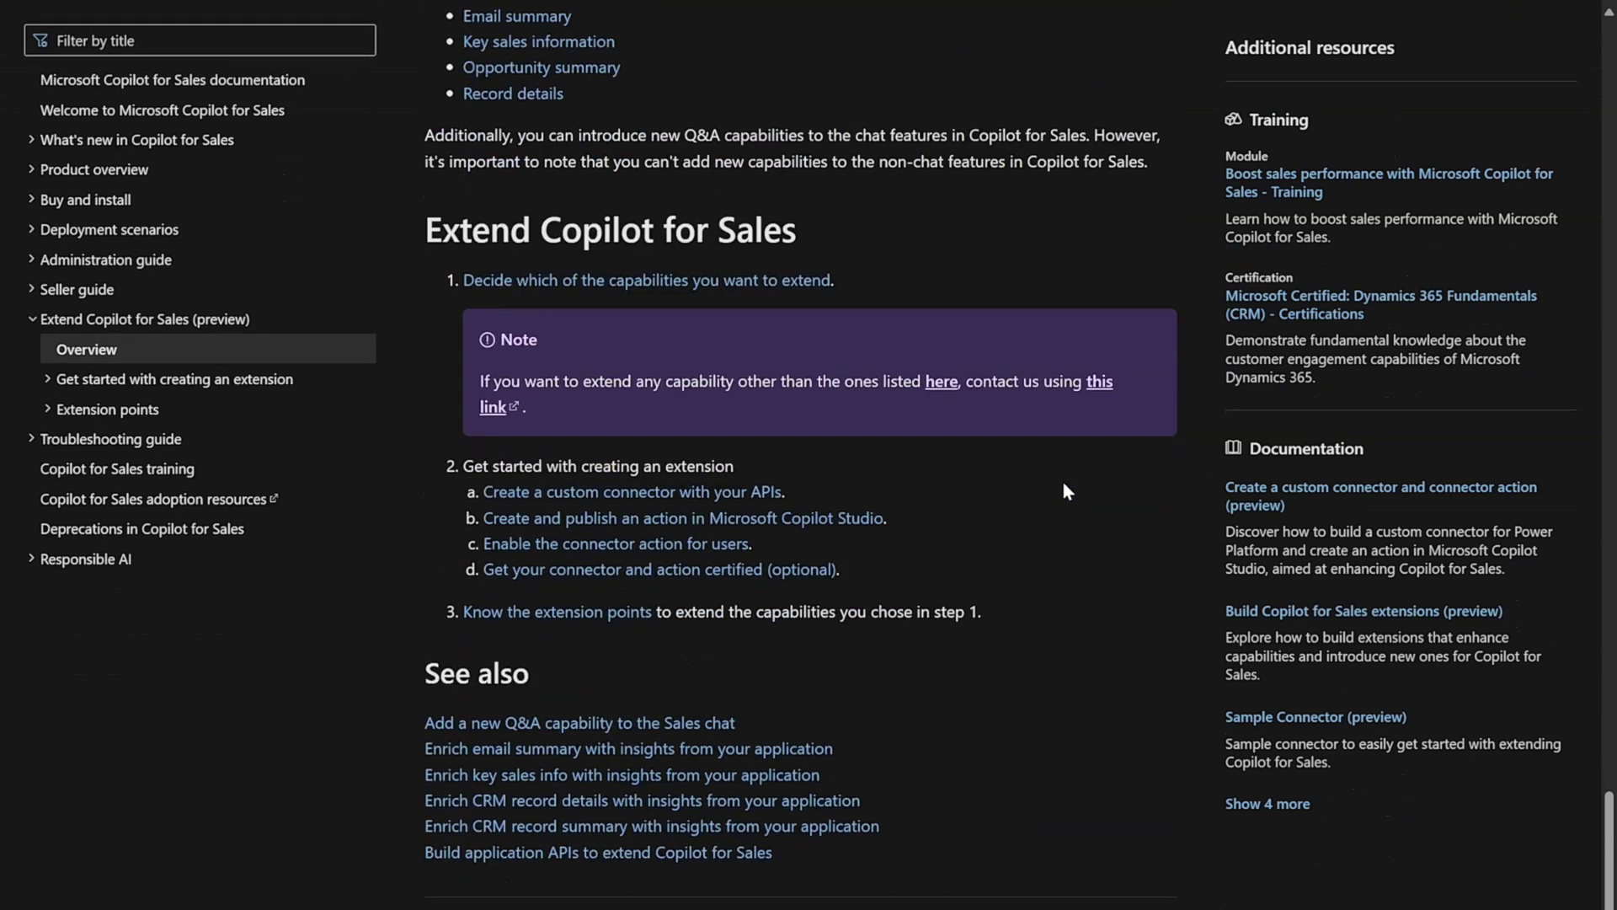
scroll(1063, 490, "down", 1)
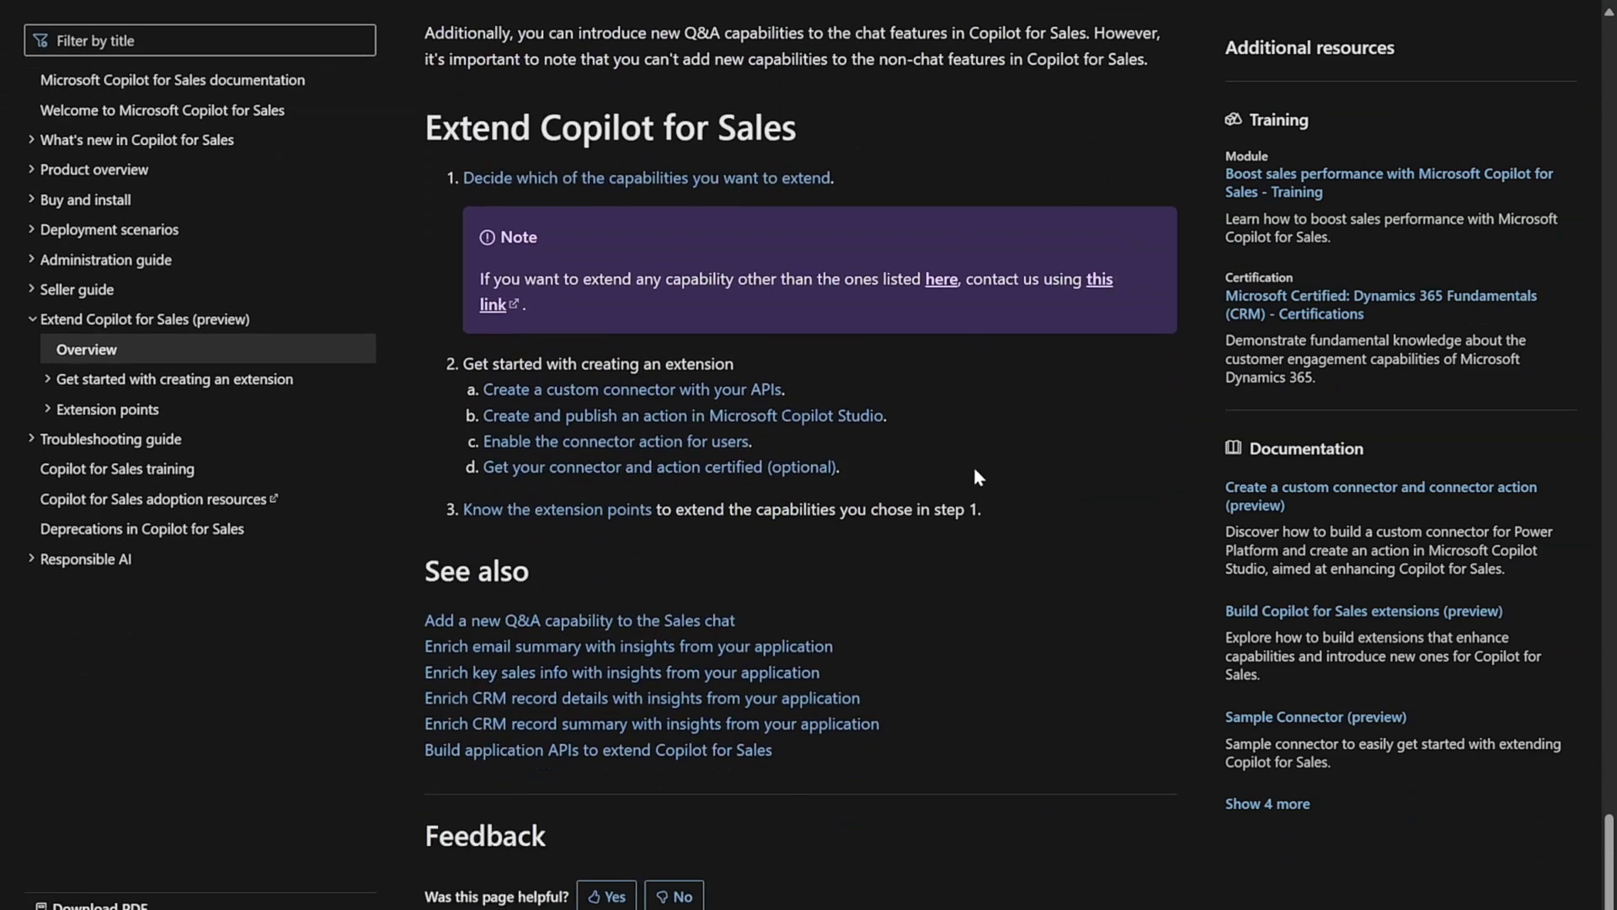
Open the Microsoft Learn guide 'Create a custom connector with your APIs'.
left_click(683, 395)
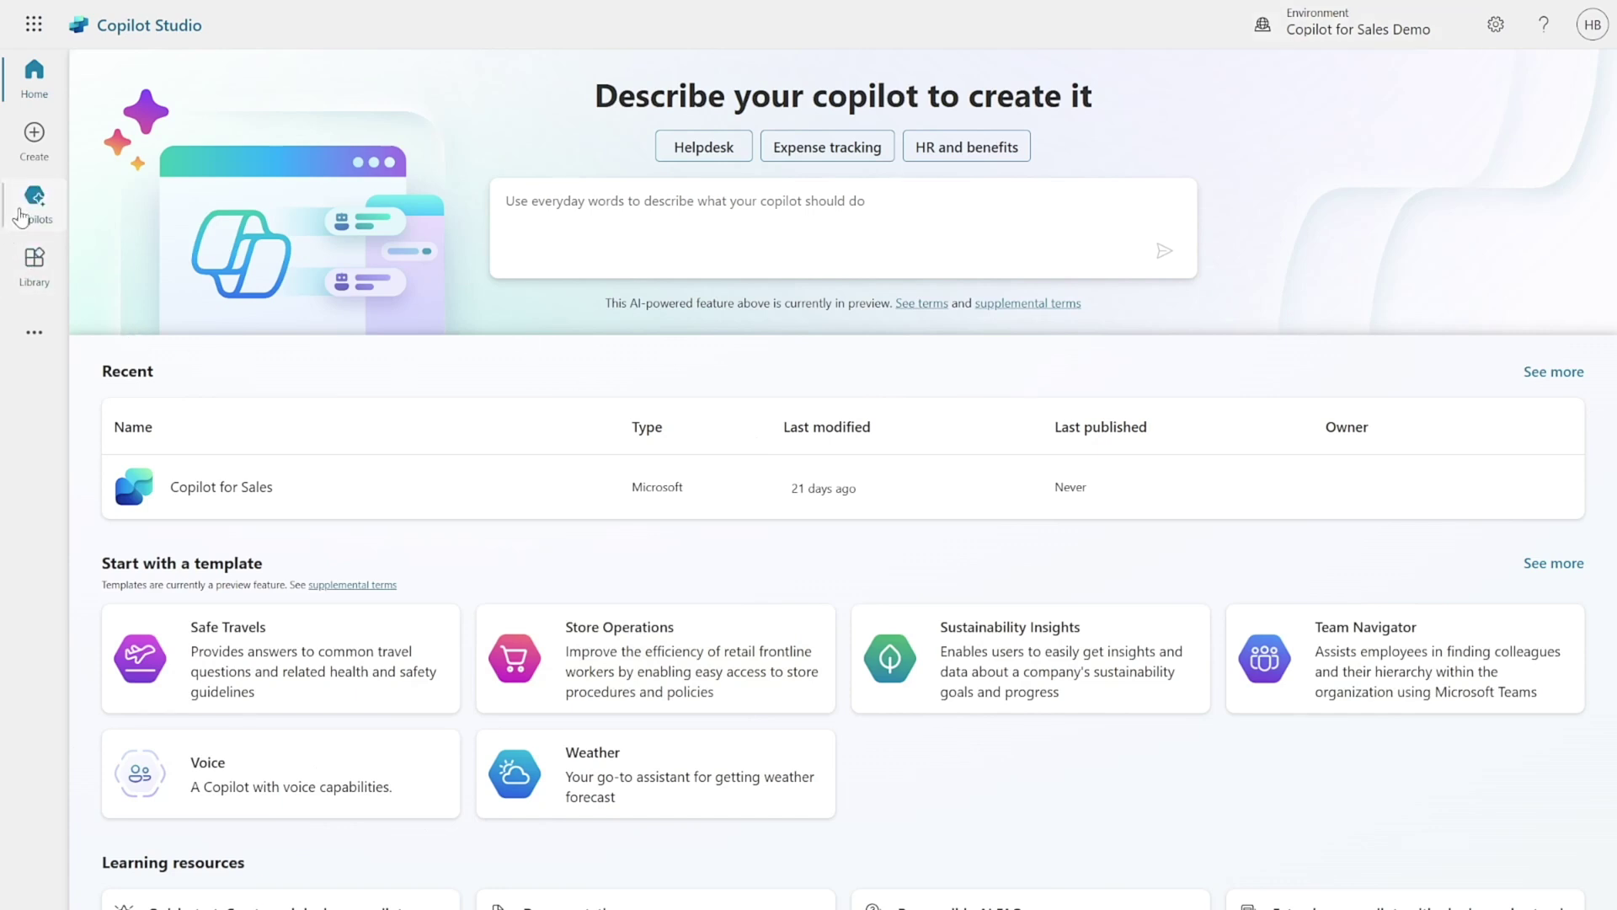
Import the ContosoHub managed solution zip from Copilot for Sales' Actions page.
left_click(20, 216)
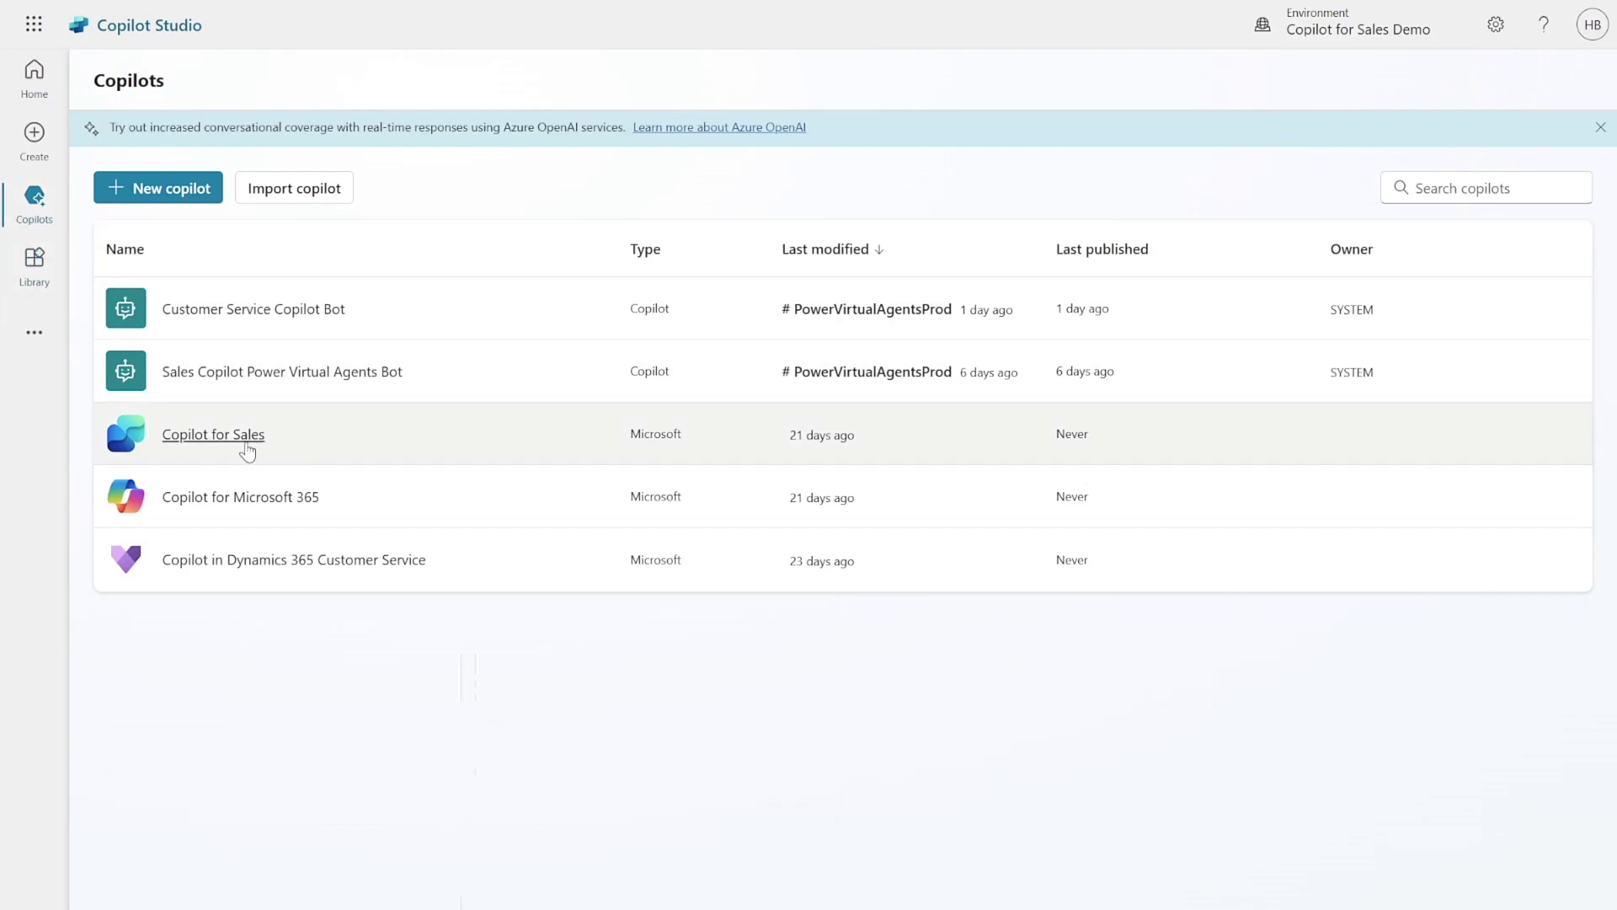
left_click(238, 439)
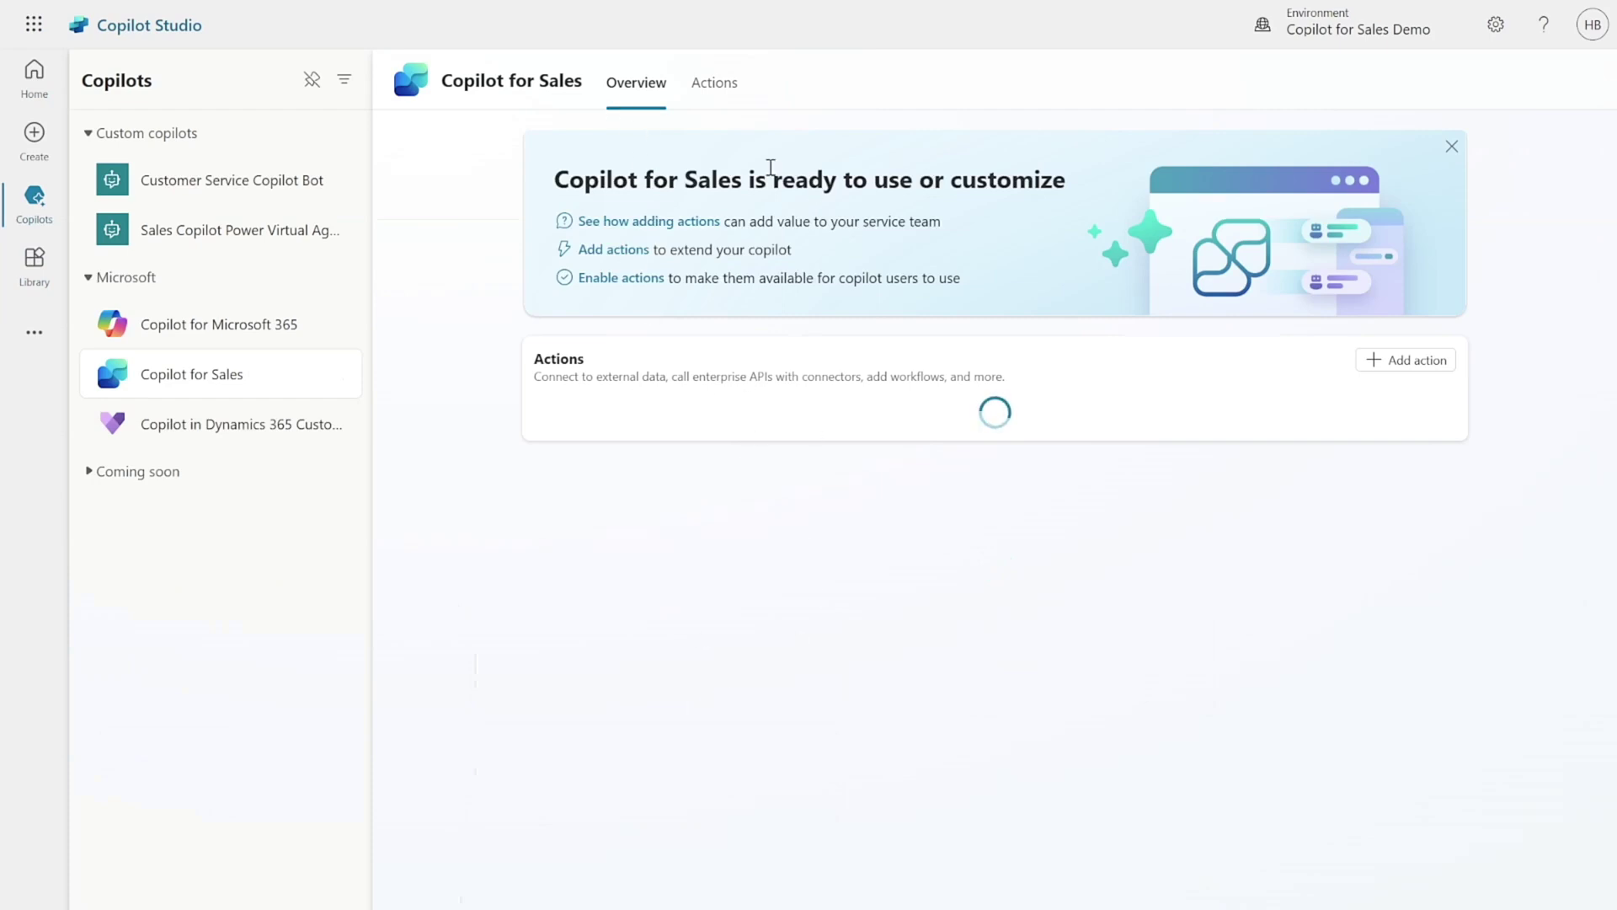
left_click(715, 82)
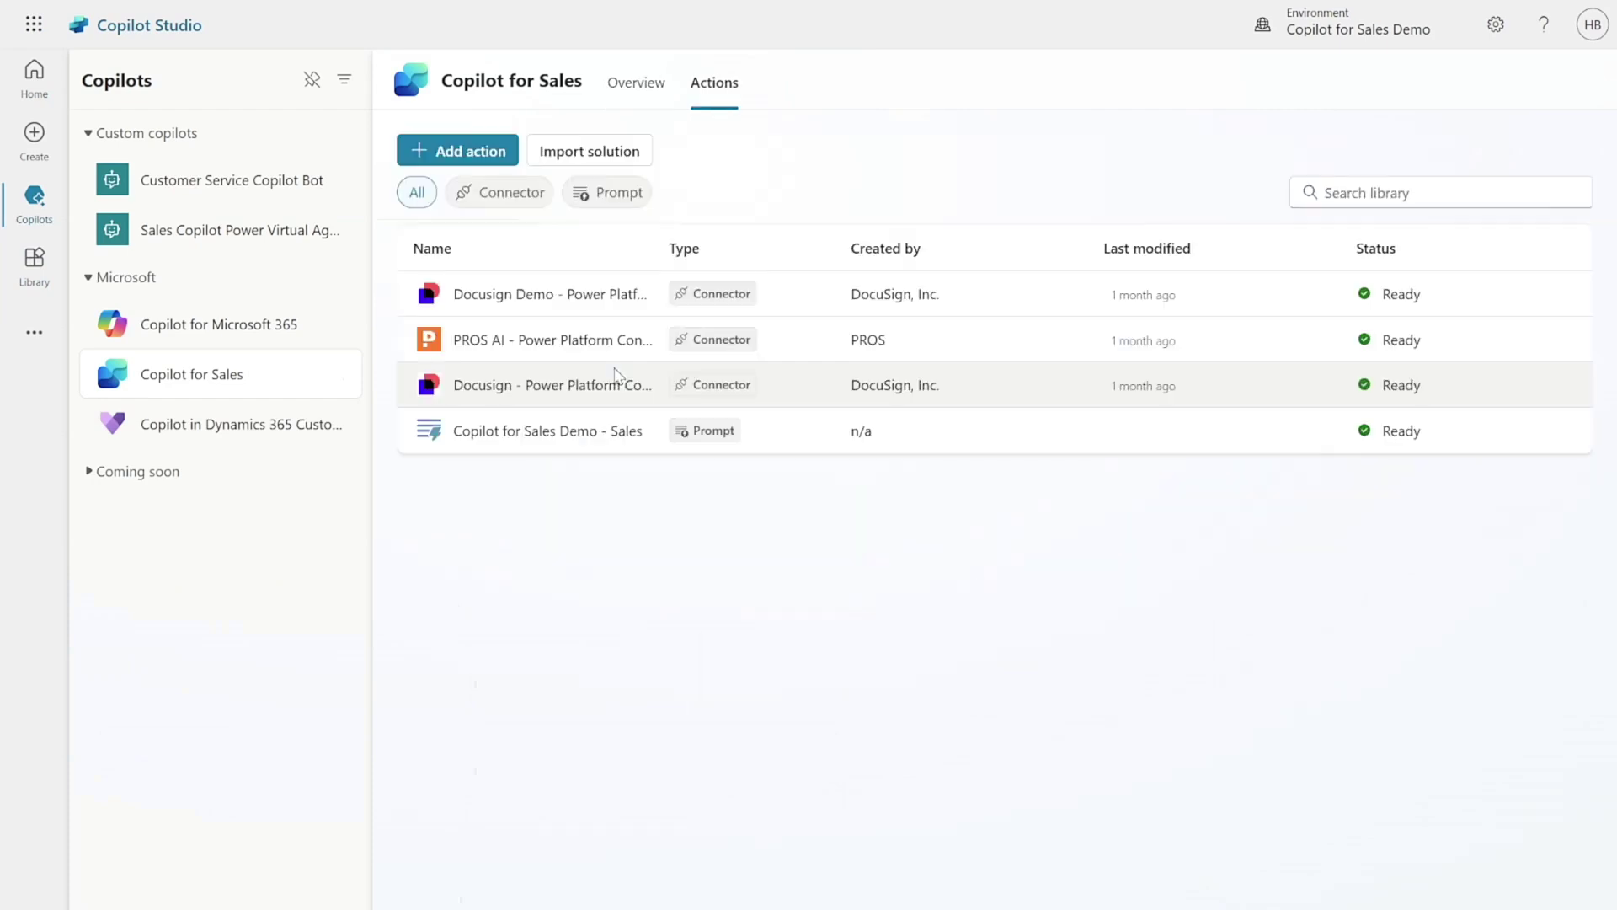
left_click(615, 151)
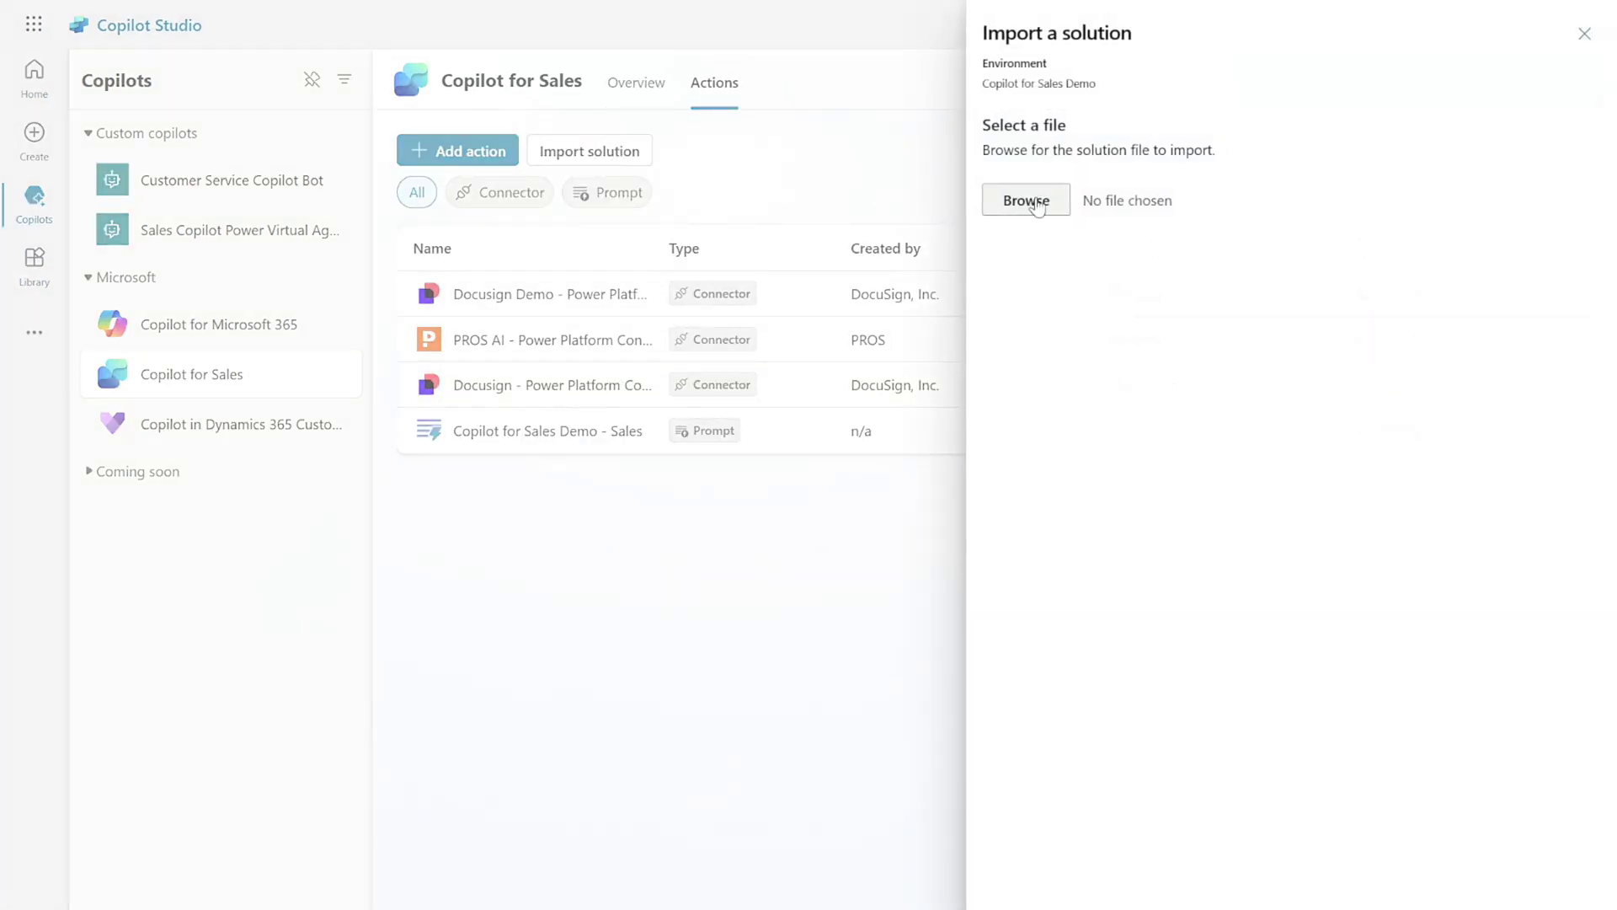
left_click(1036, 206)
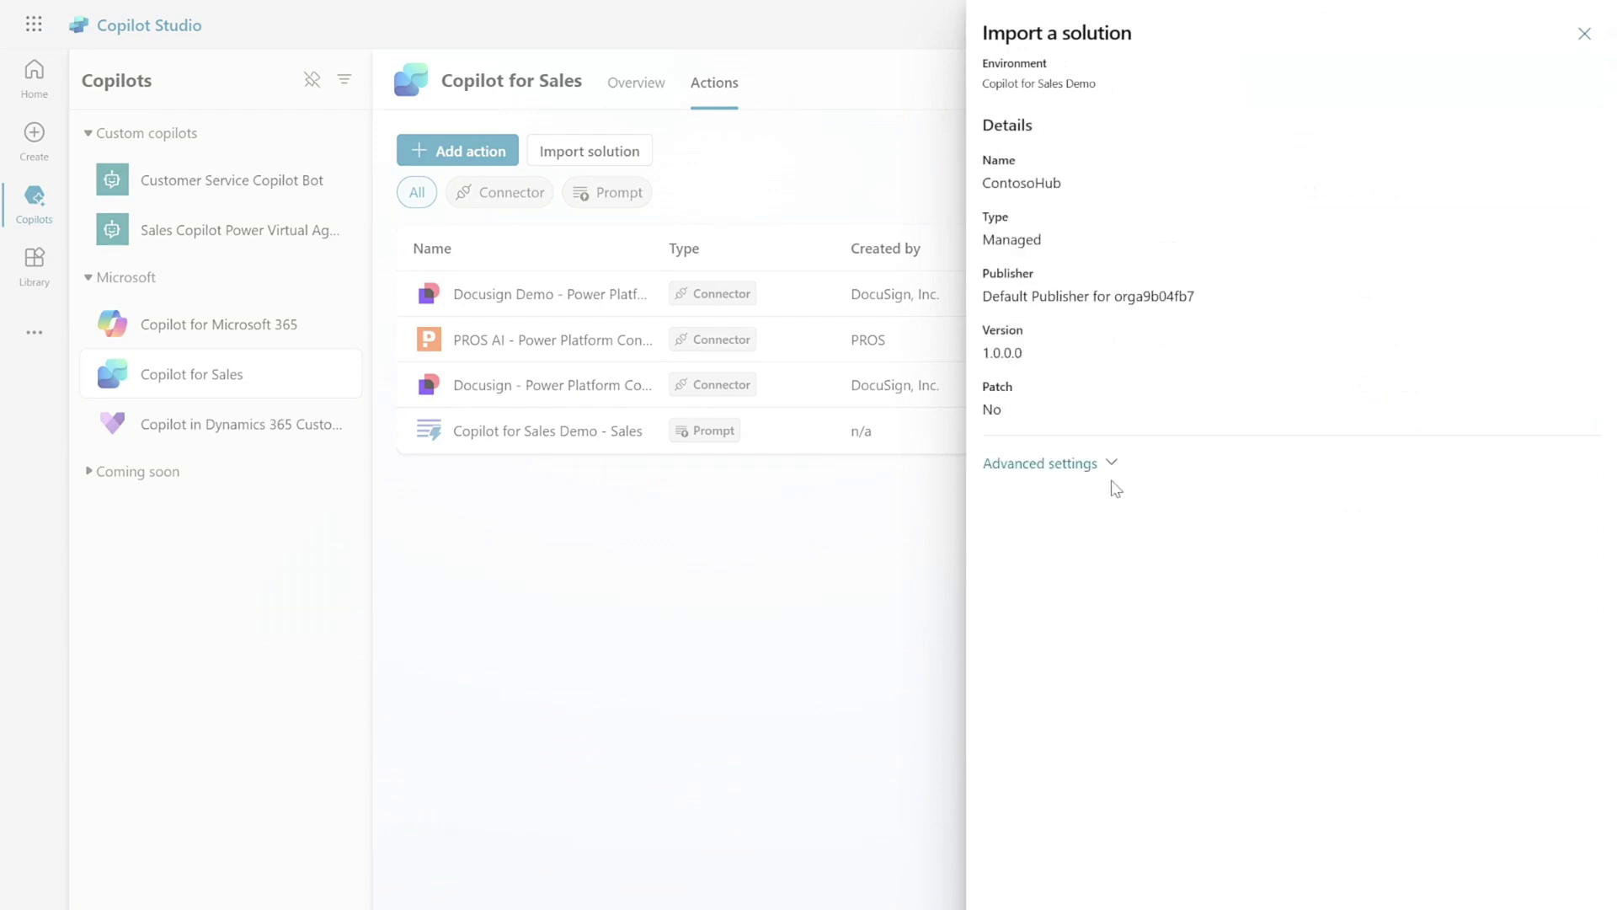
left_click(1107, 466)
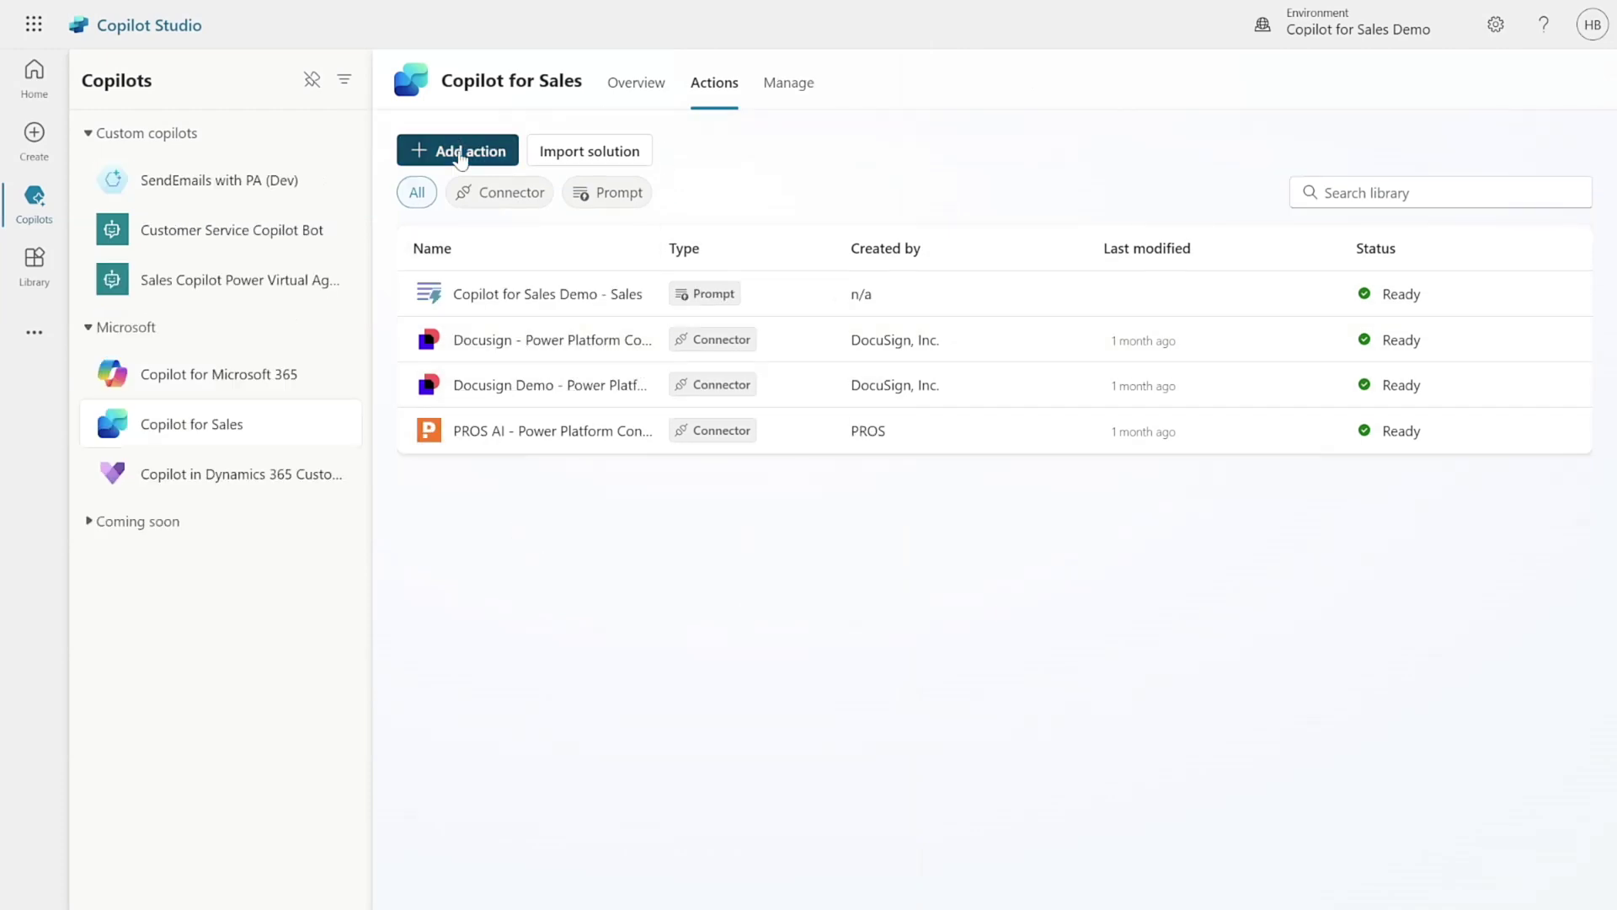
Add a Contoso Hub connector action and save it to Contoso Hub Solution.
left_click(463, 153)
left_click(758, 578)
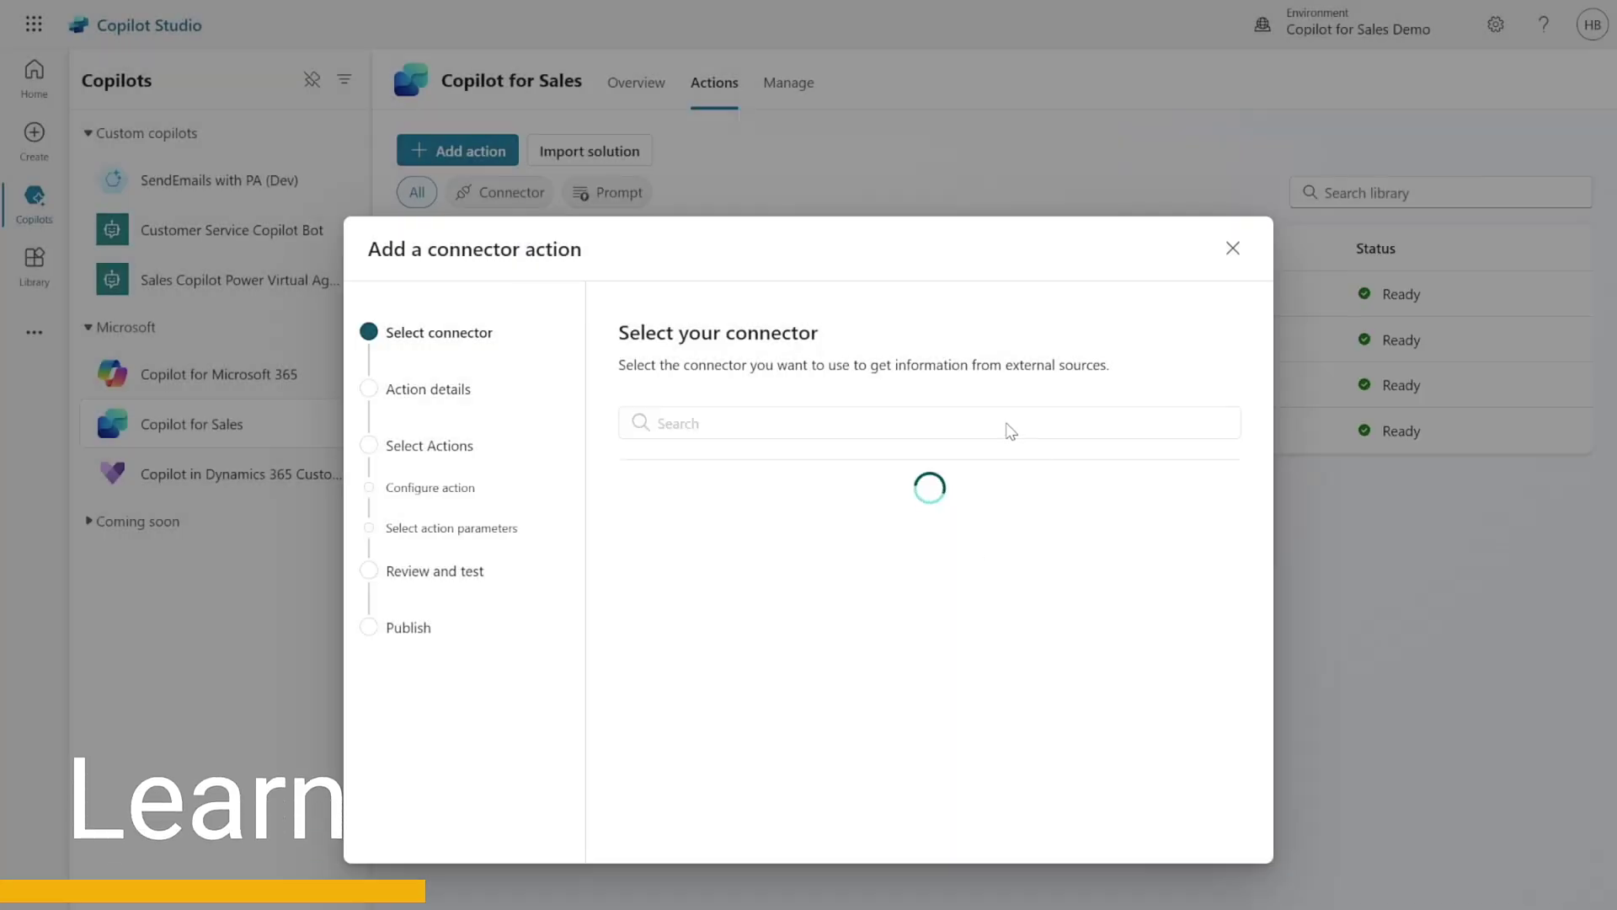
left_click(1007, 424)
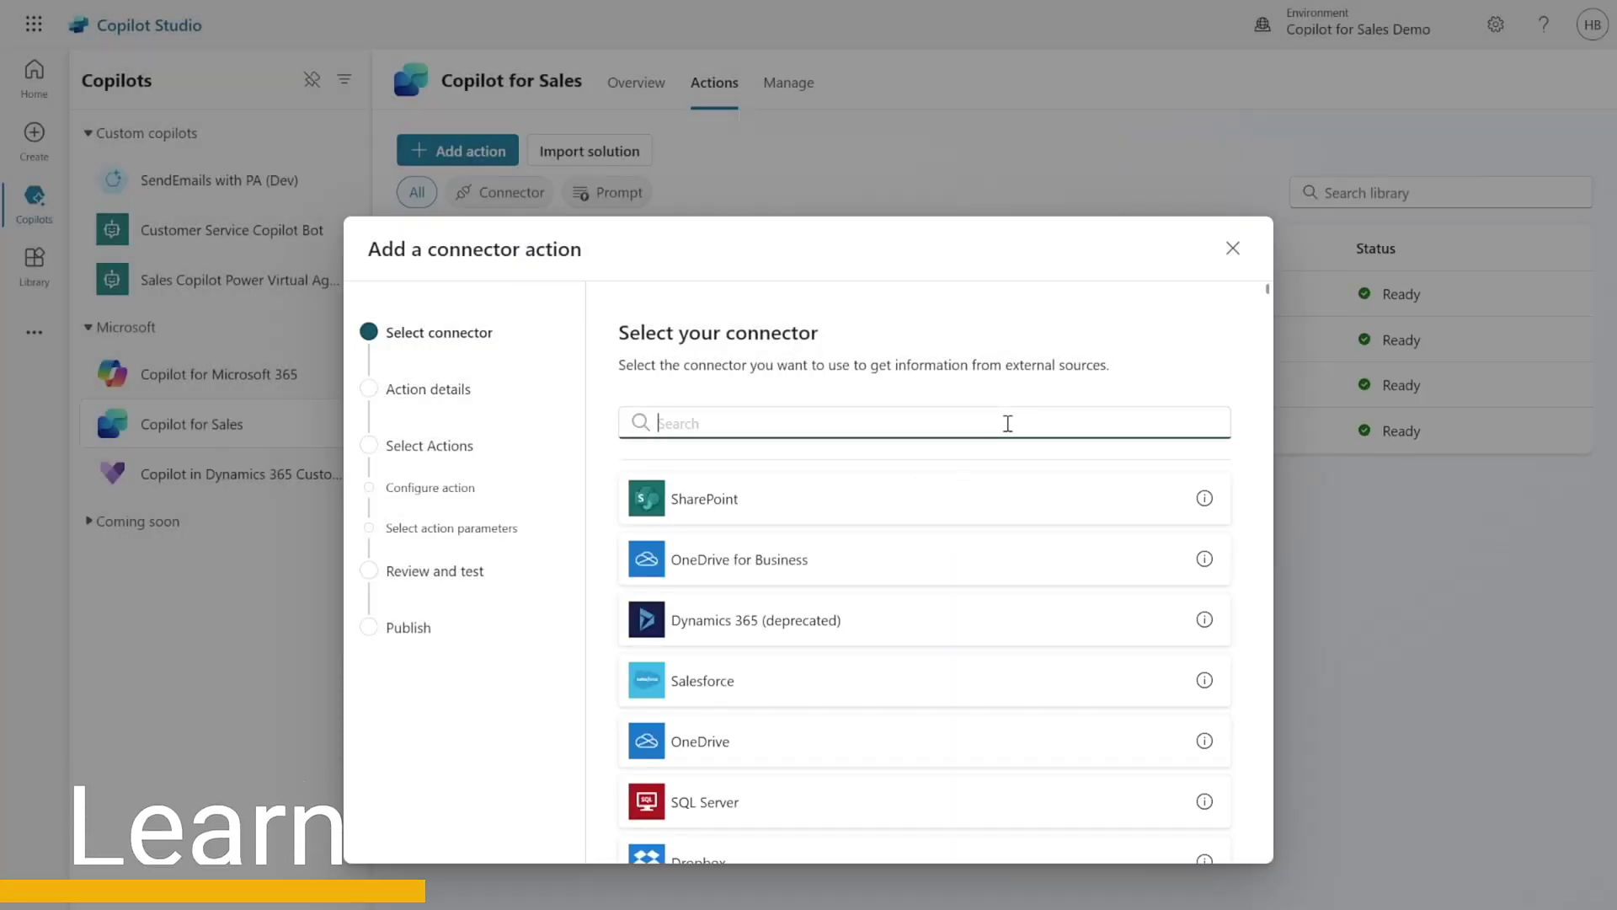
type("contoso")
left_click(847, 508)
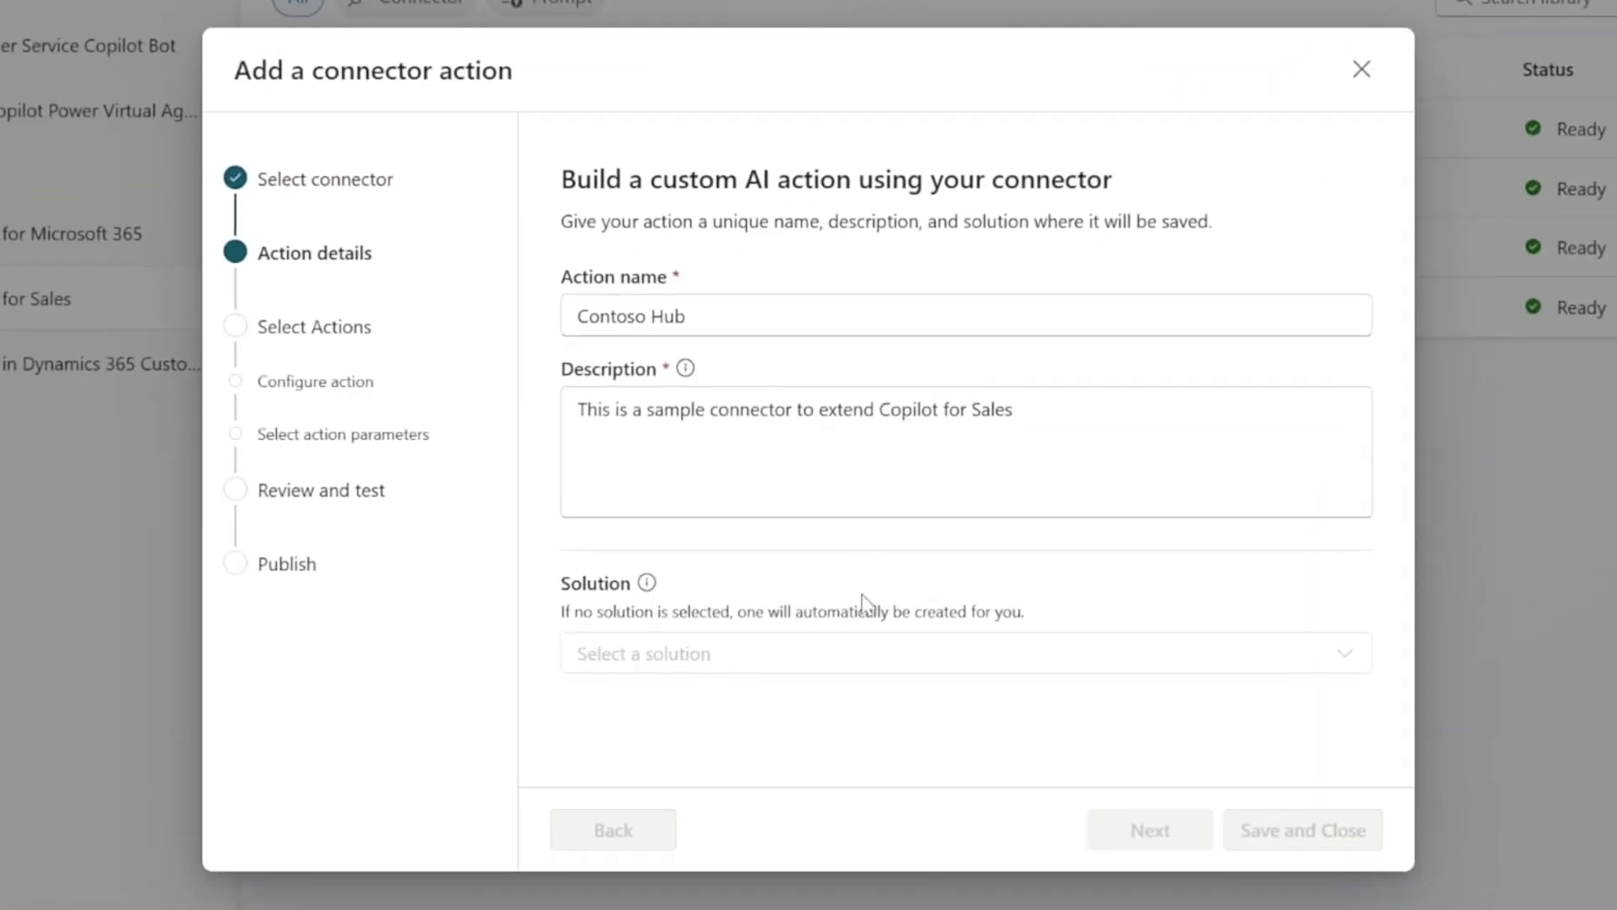
left_click(936, 654)
left_click(762, 758)
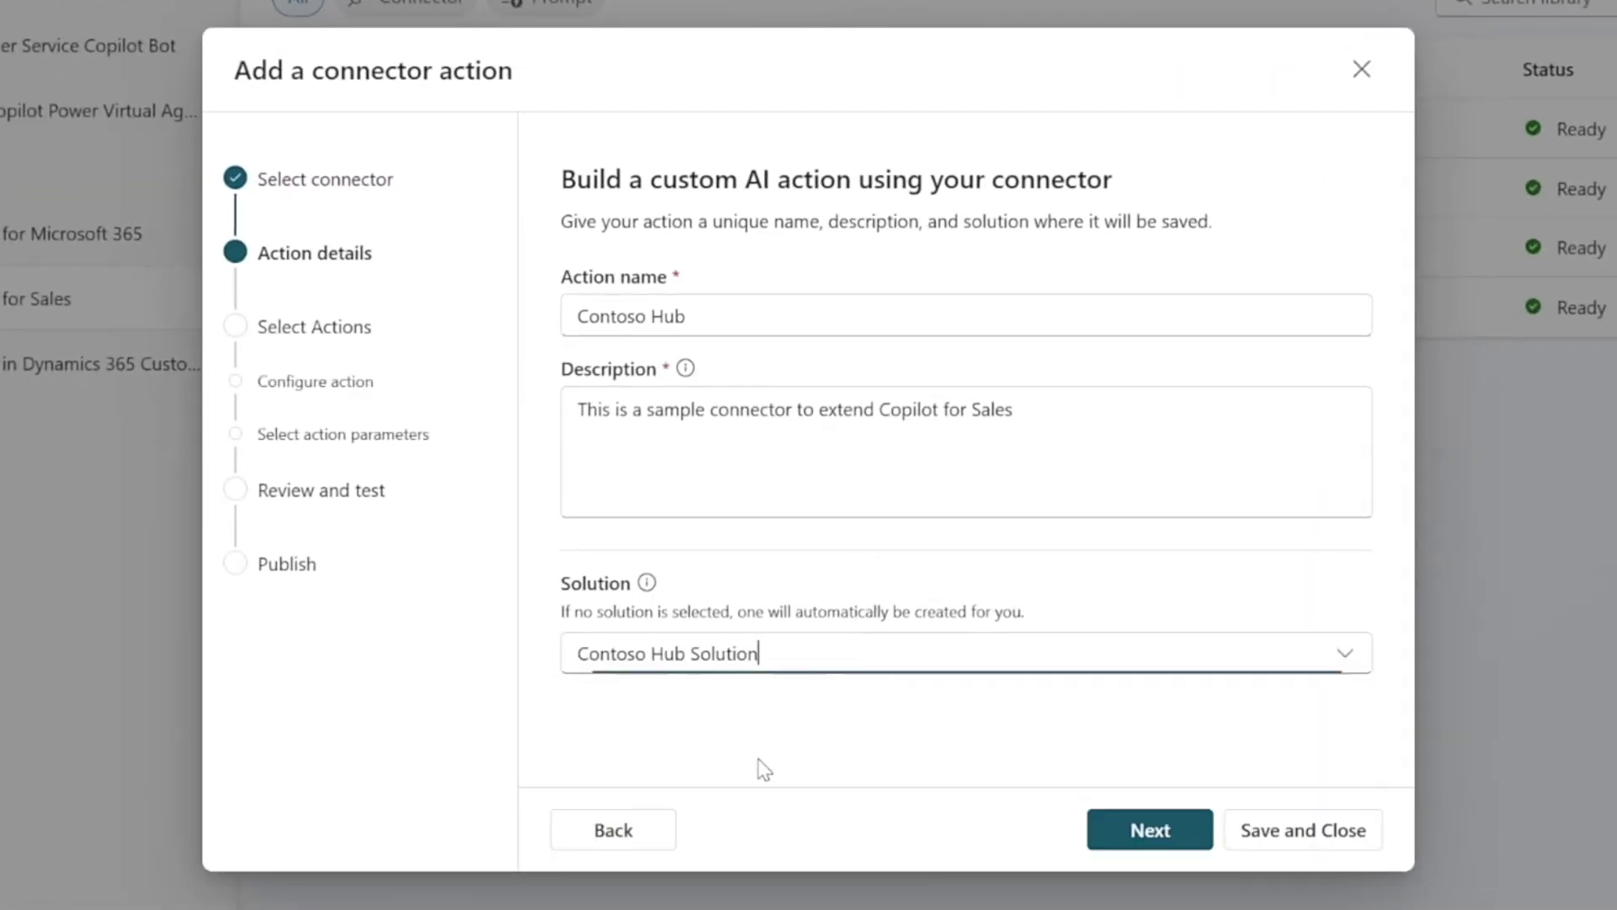
left_click(1118, 829)
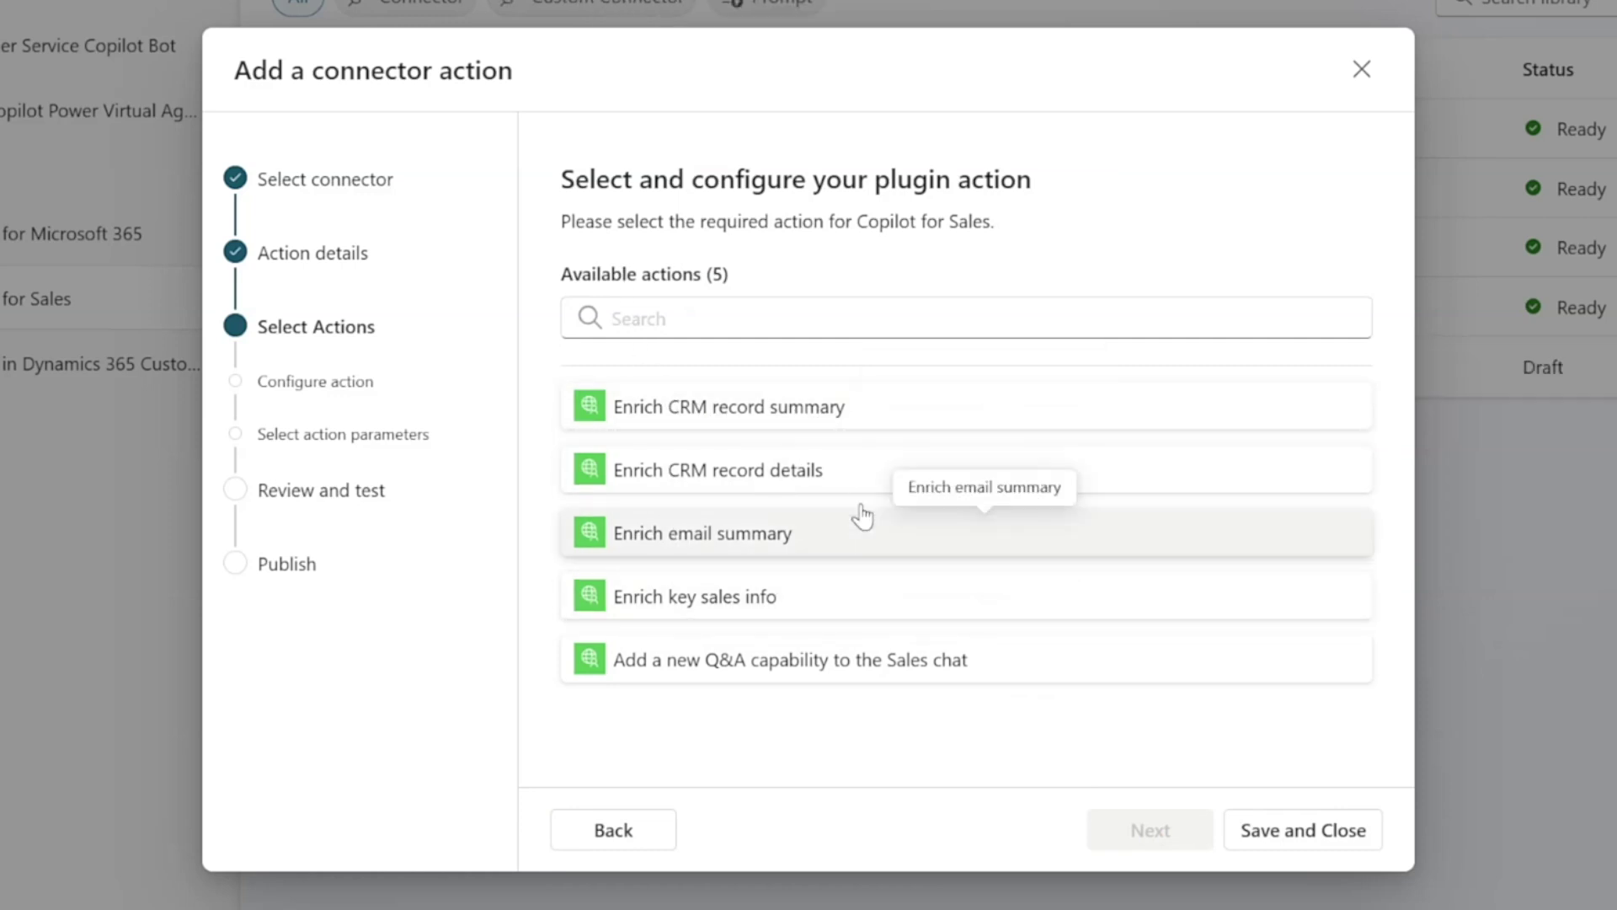
Select Enrich CRM record summary and Enrich CRM record details, saving their parameters.
left_click(787, 407)
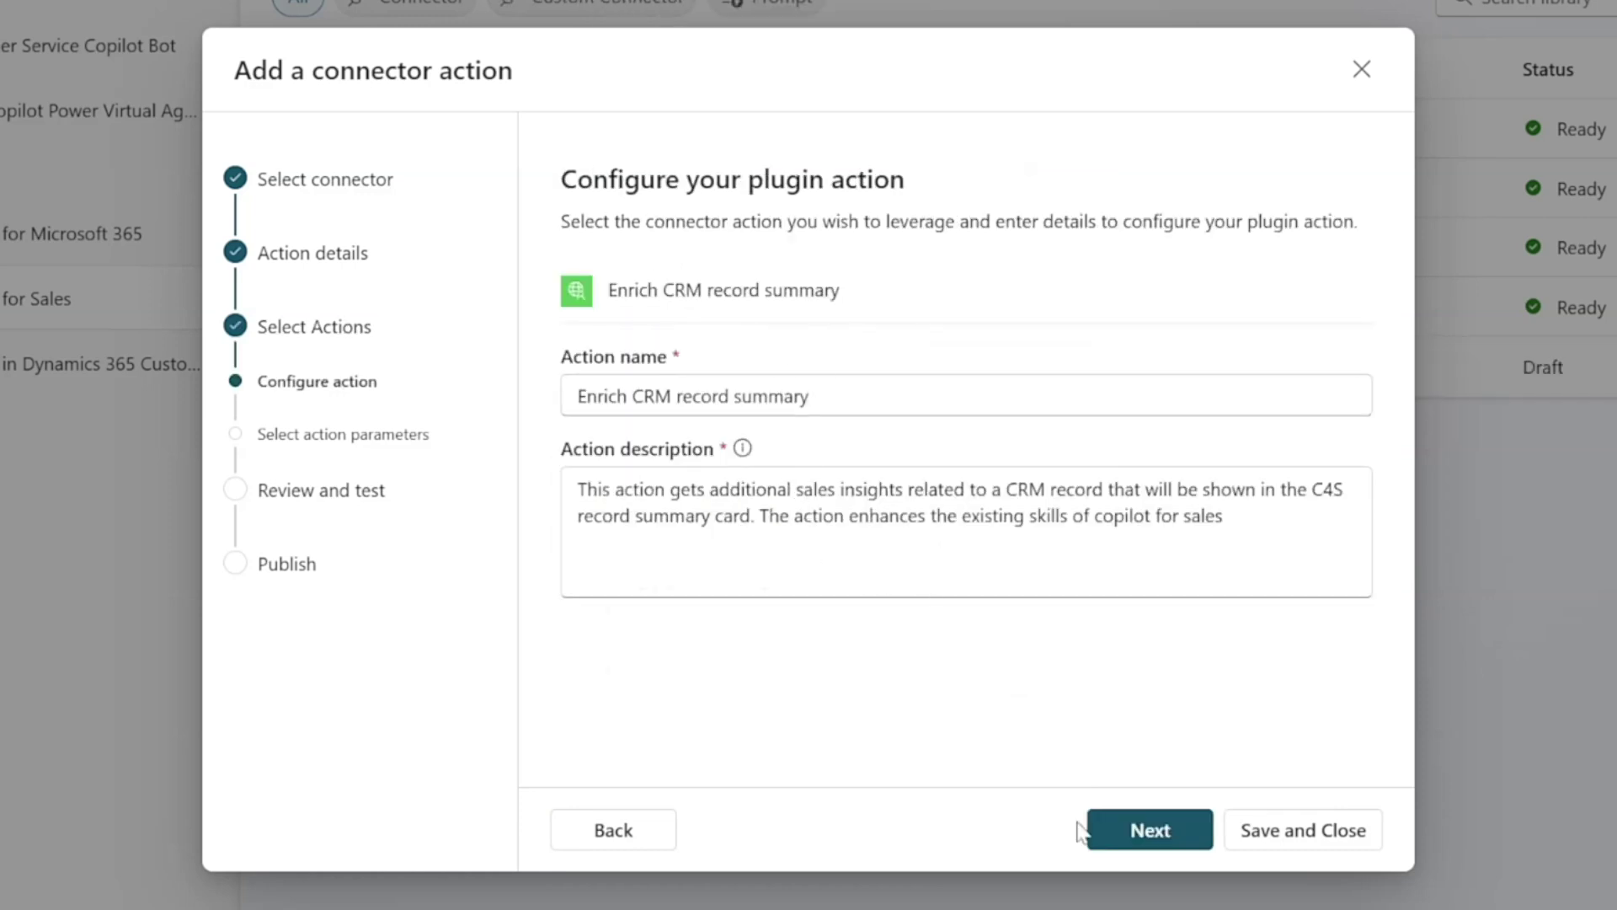
left_click(1156, 830)
left_click(1123, 830)
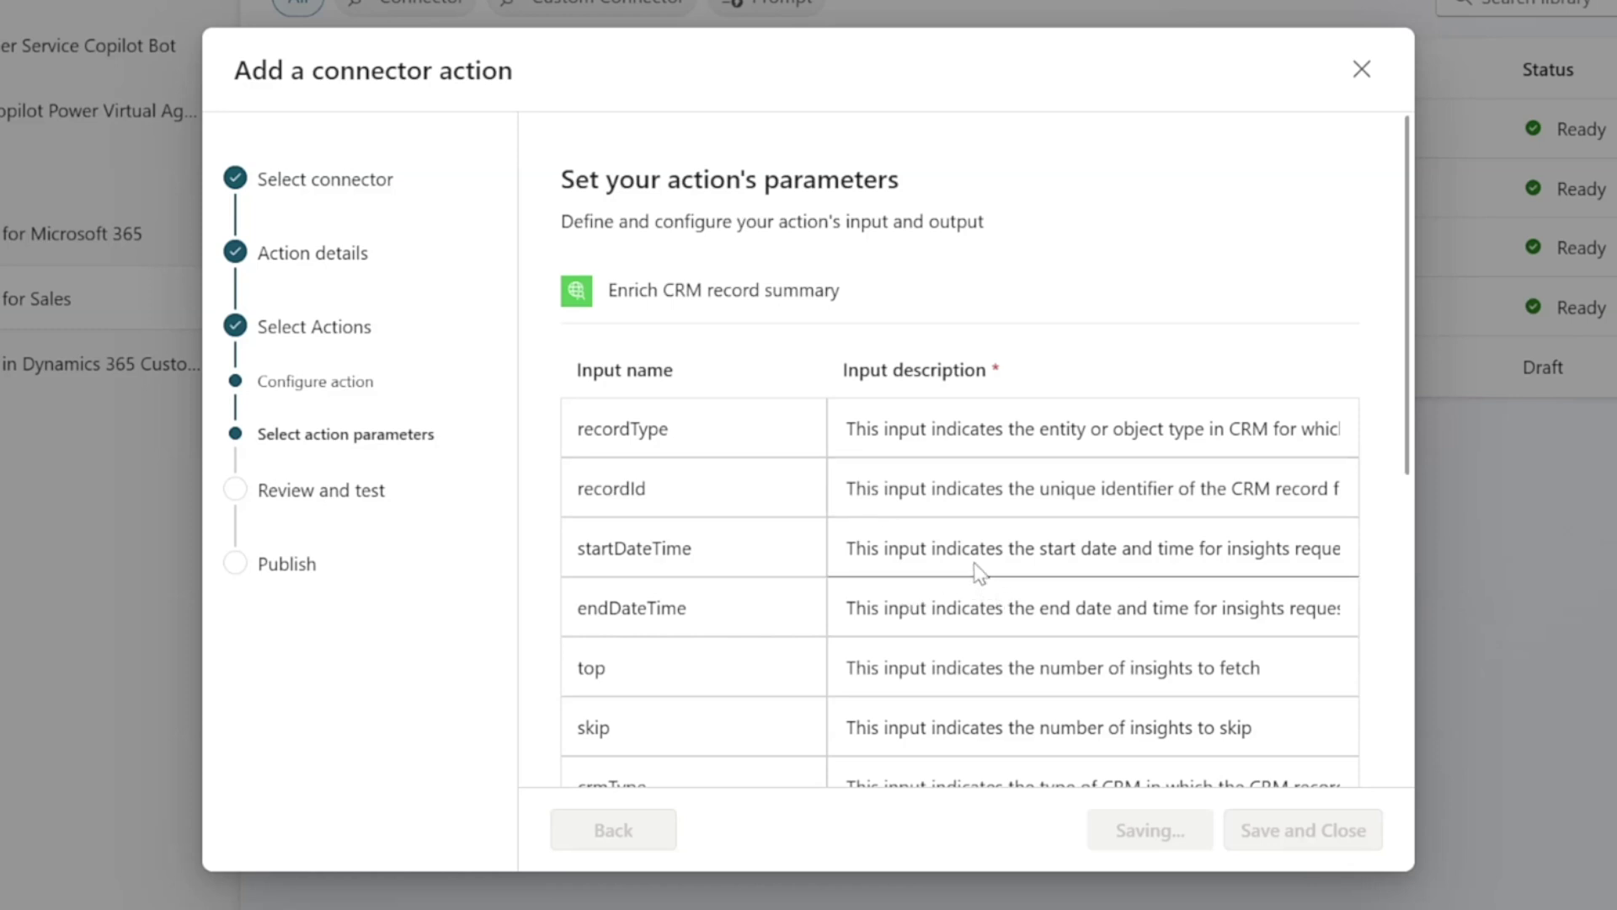
left_click(770, 541)
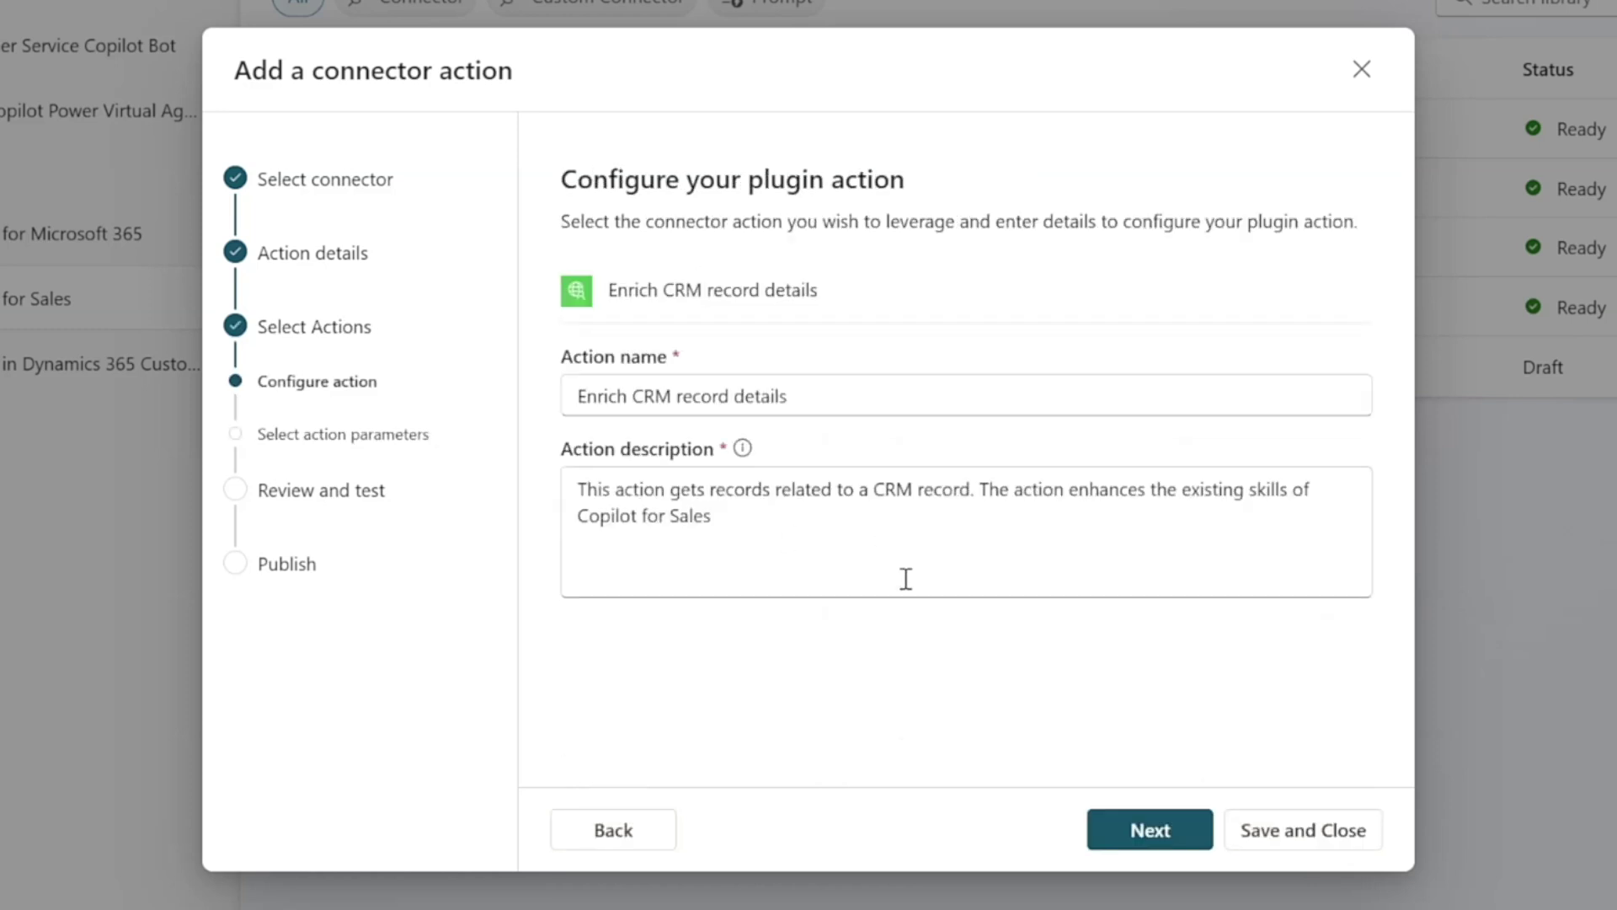
left_click(1148, 831)
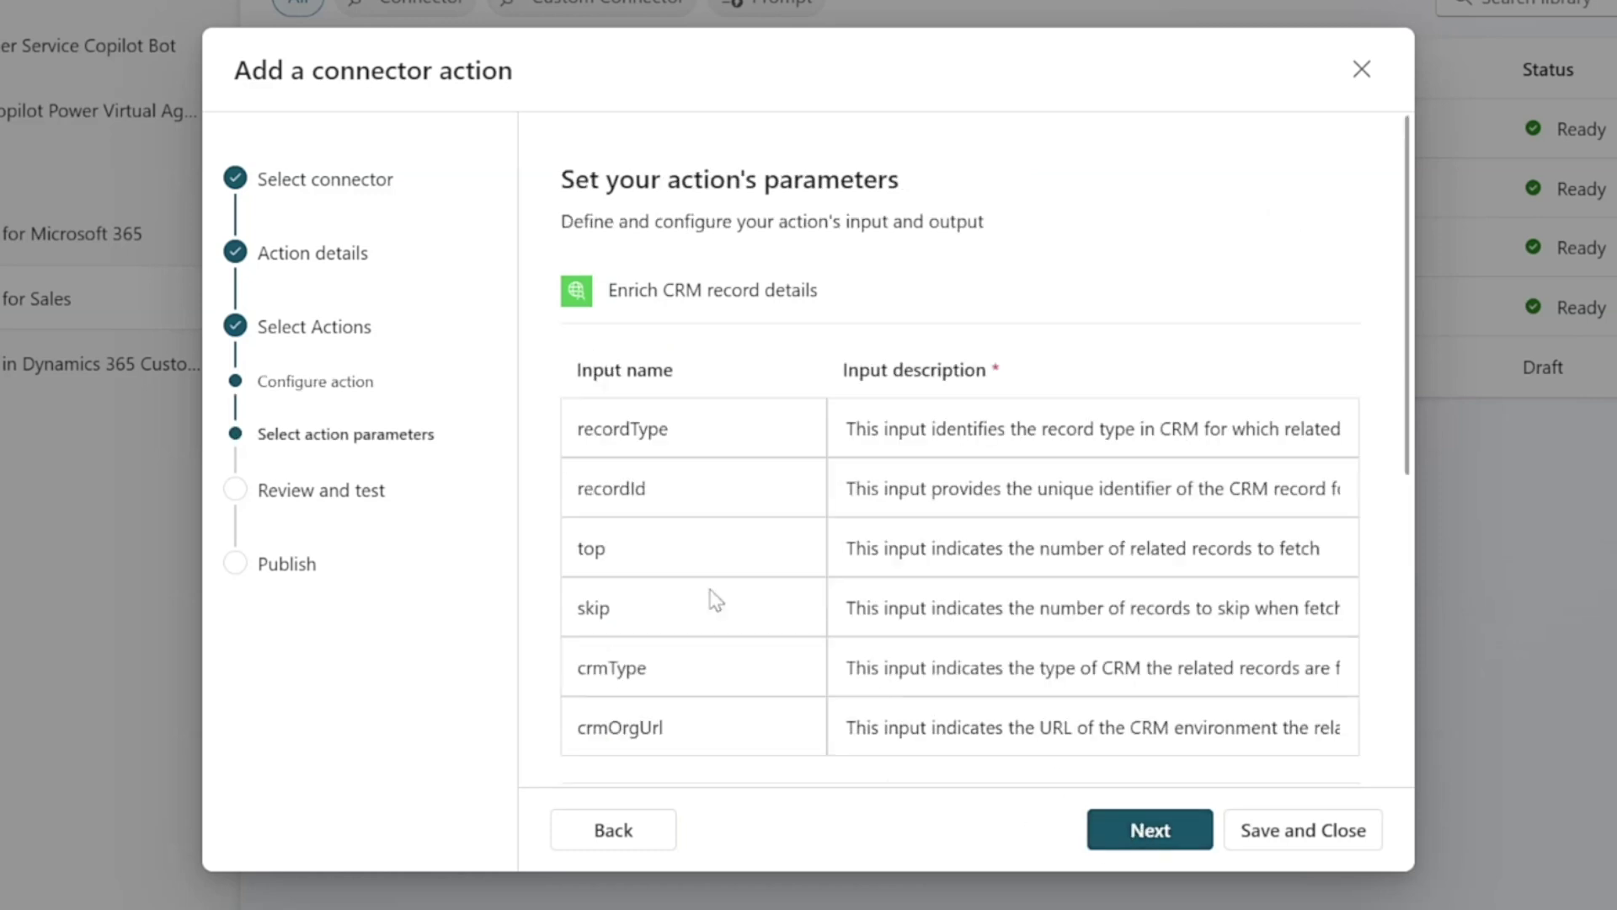
left_click(1144, 823)
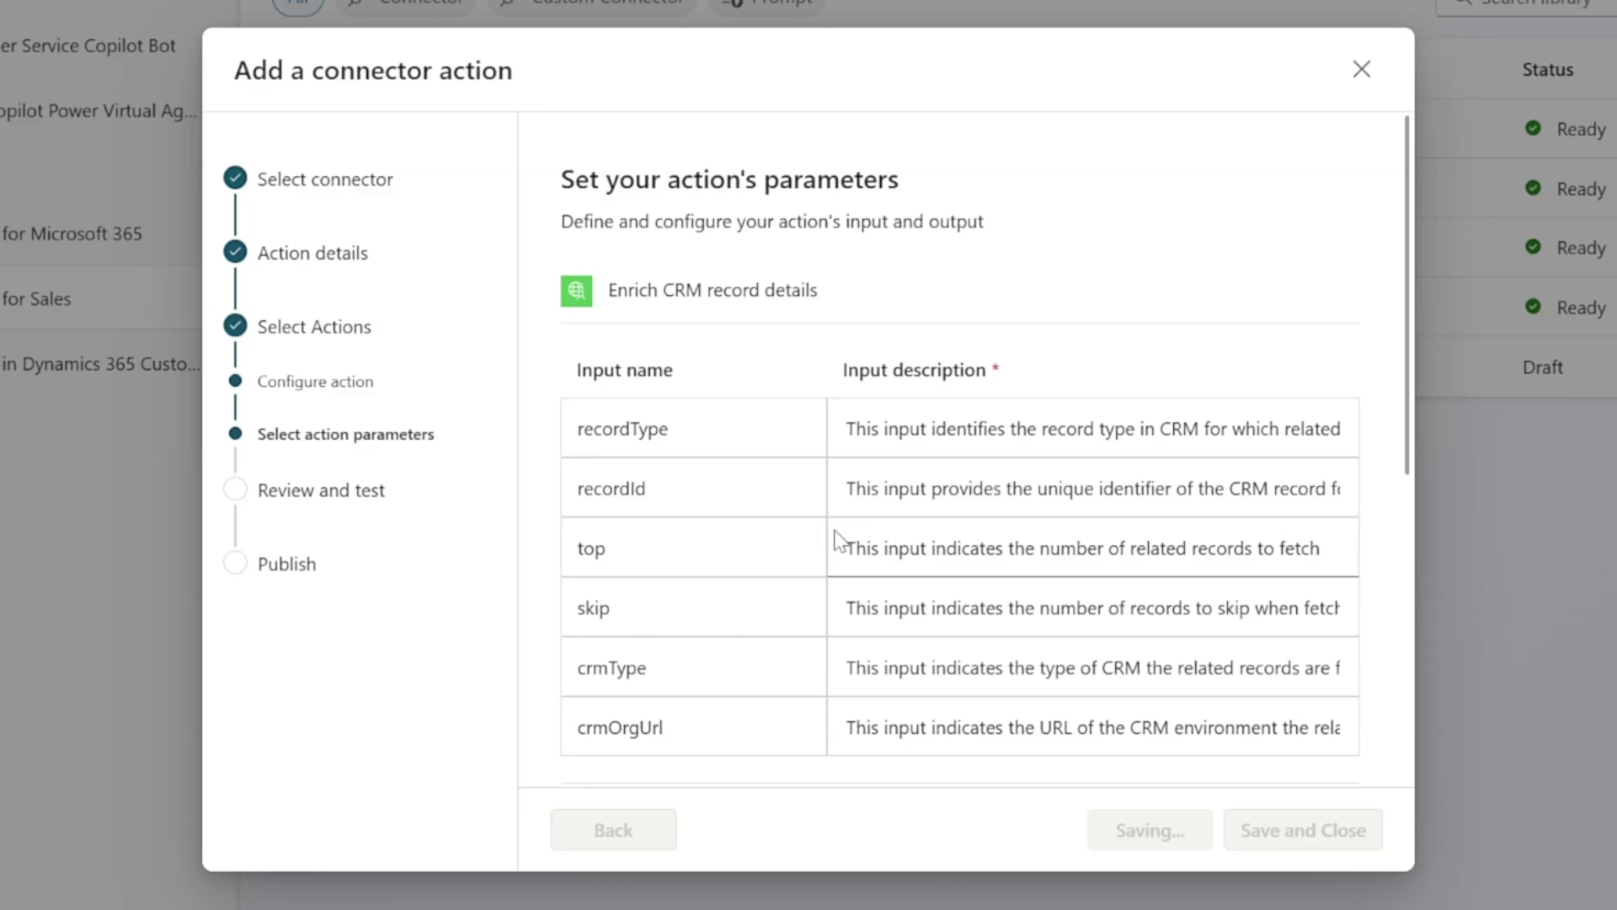
Configure Enrich email summary and Enrich key sales info, then advance to Review and test.
left_click(817, 612)
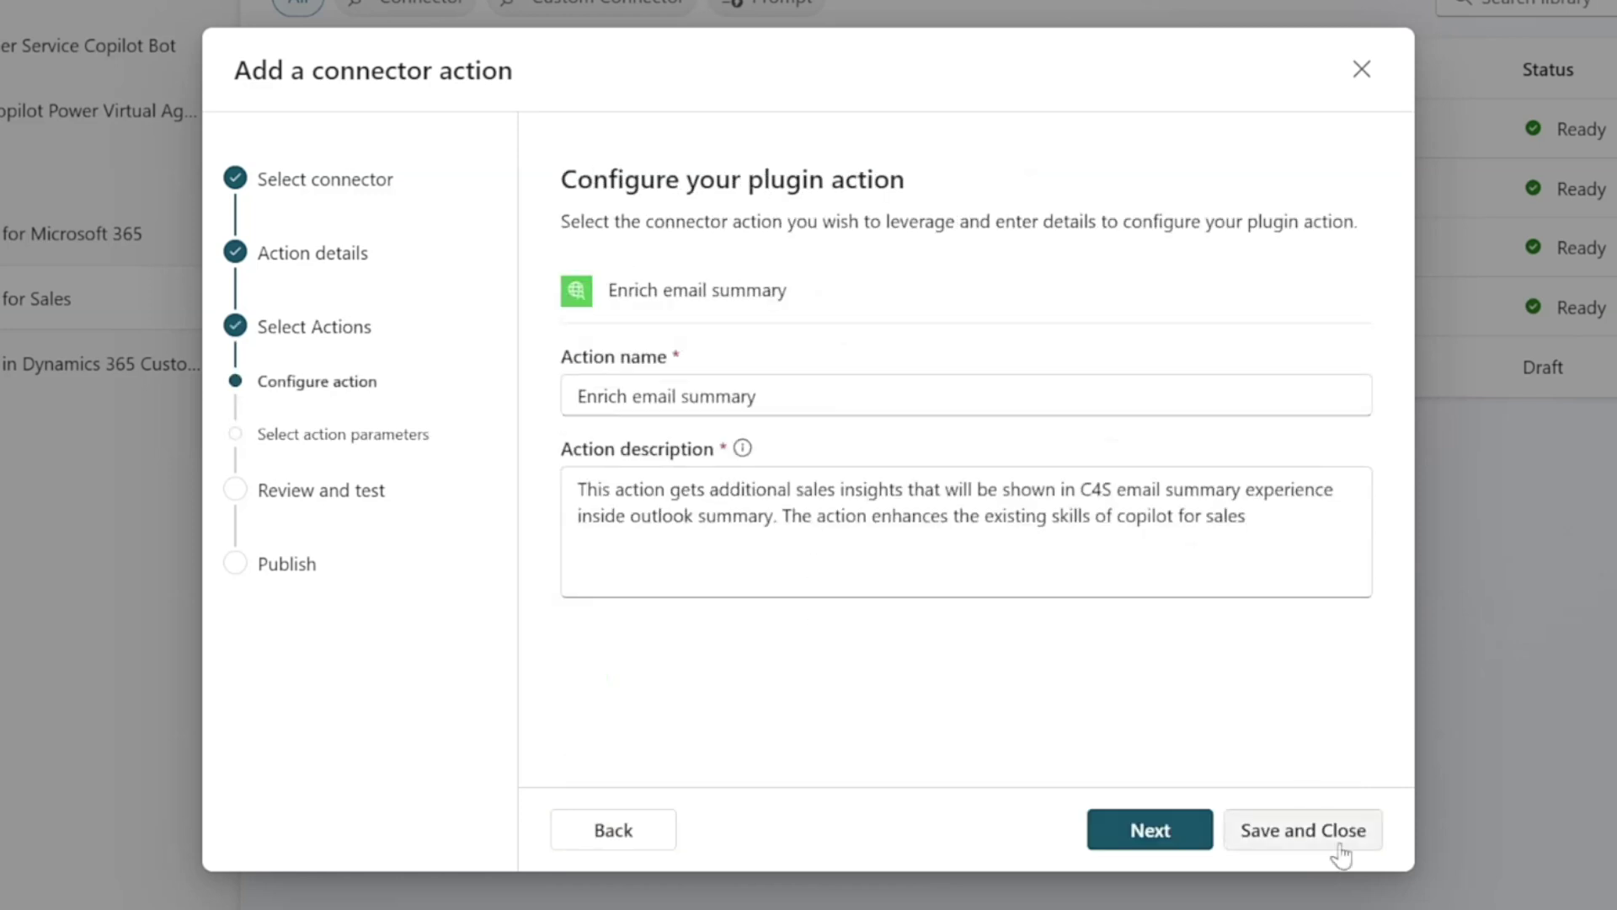
left_click(1147, 831)
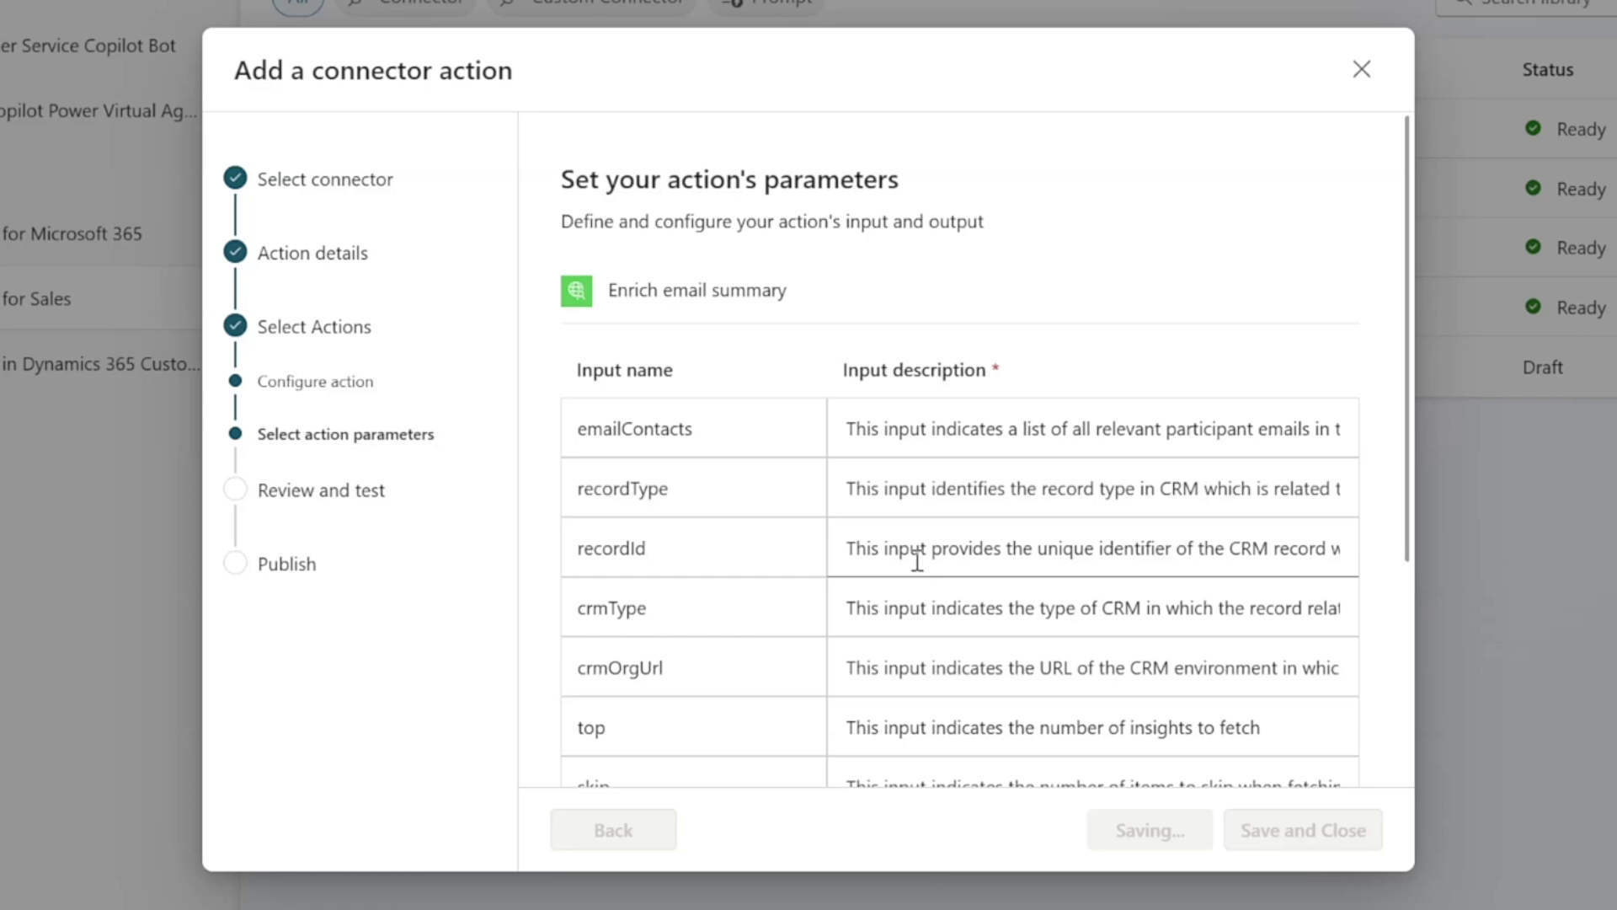
left_click(693, 666)
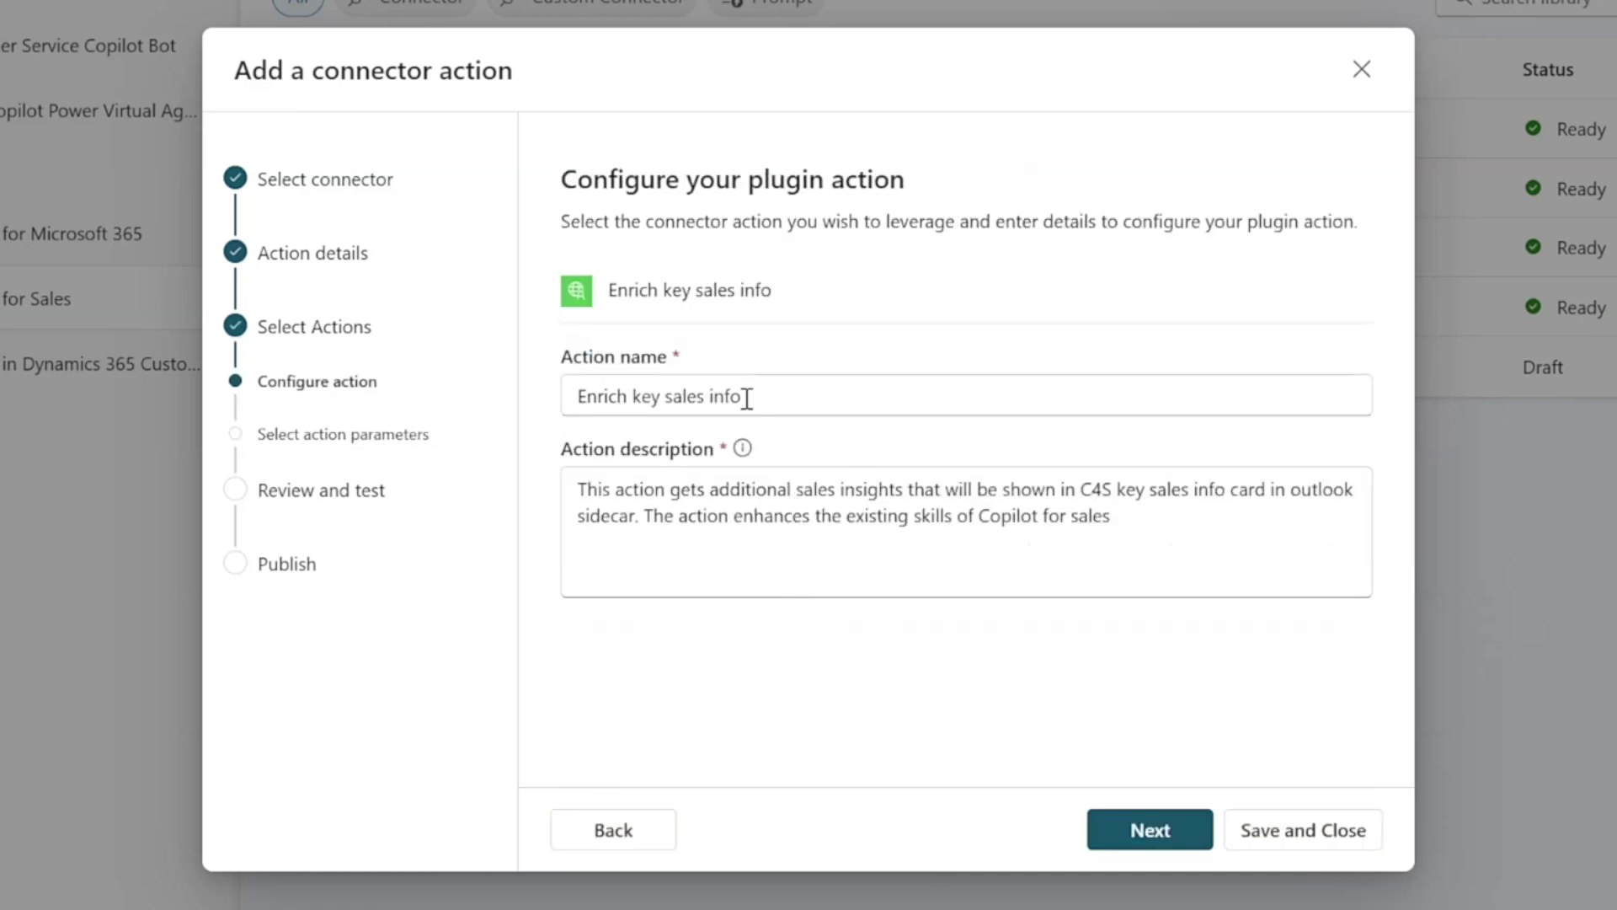
left_click(1187, 841)
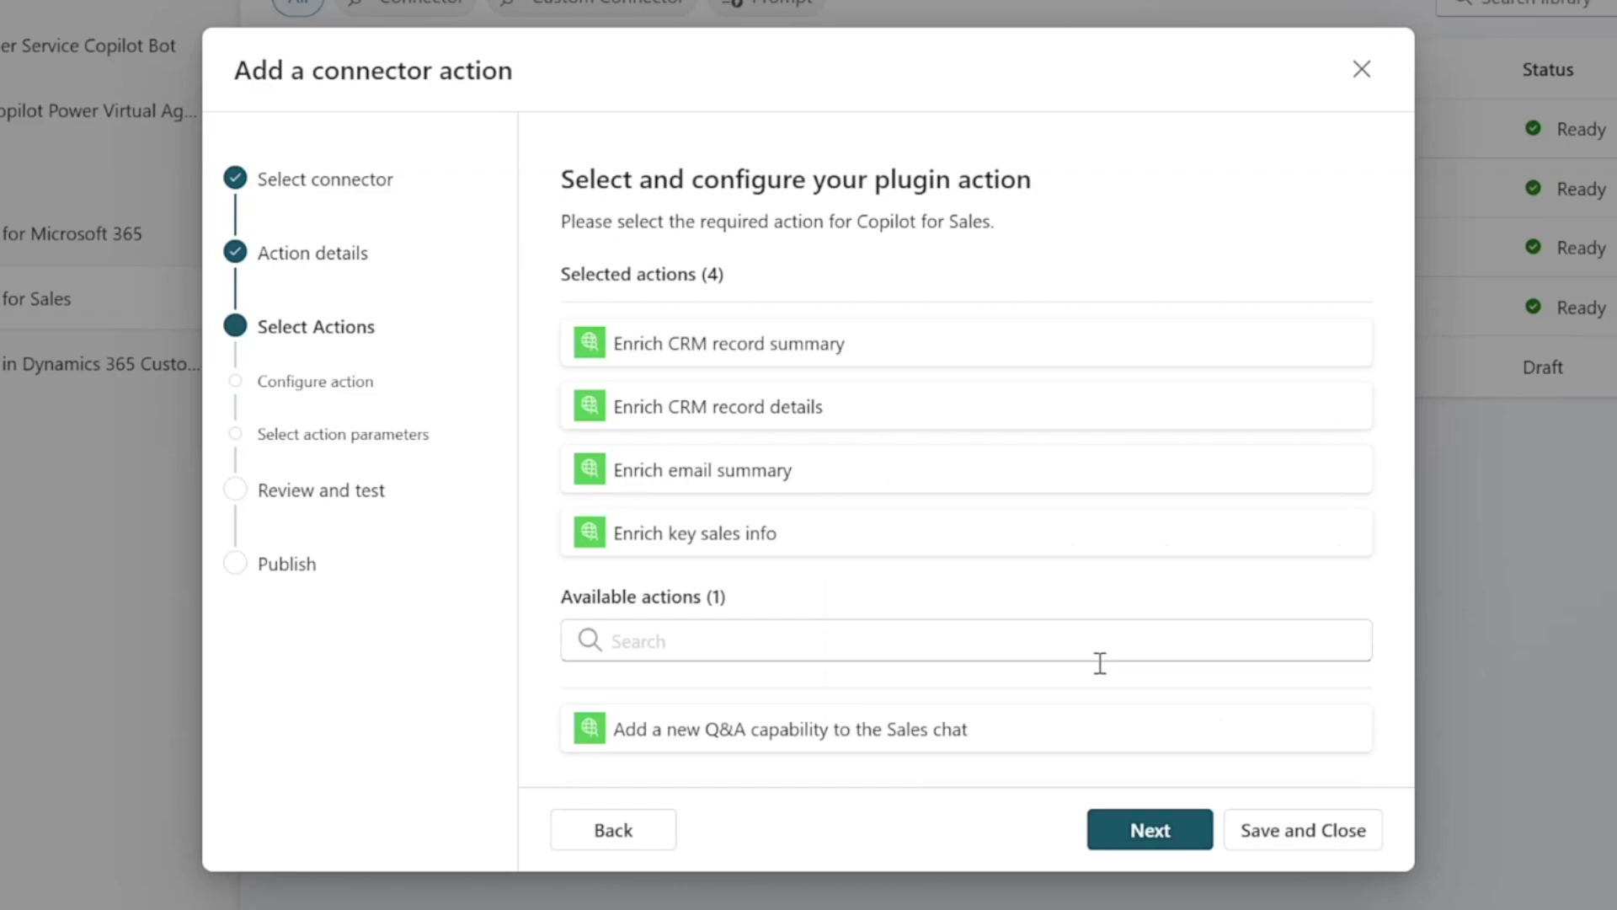
left_click(1145, 831)
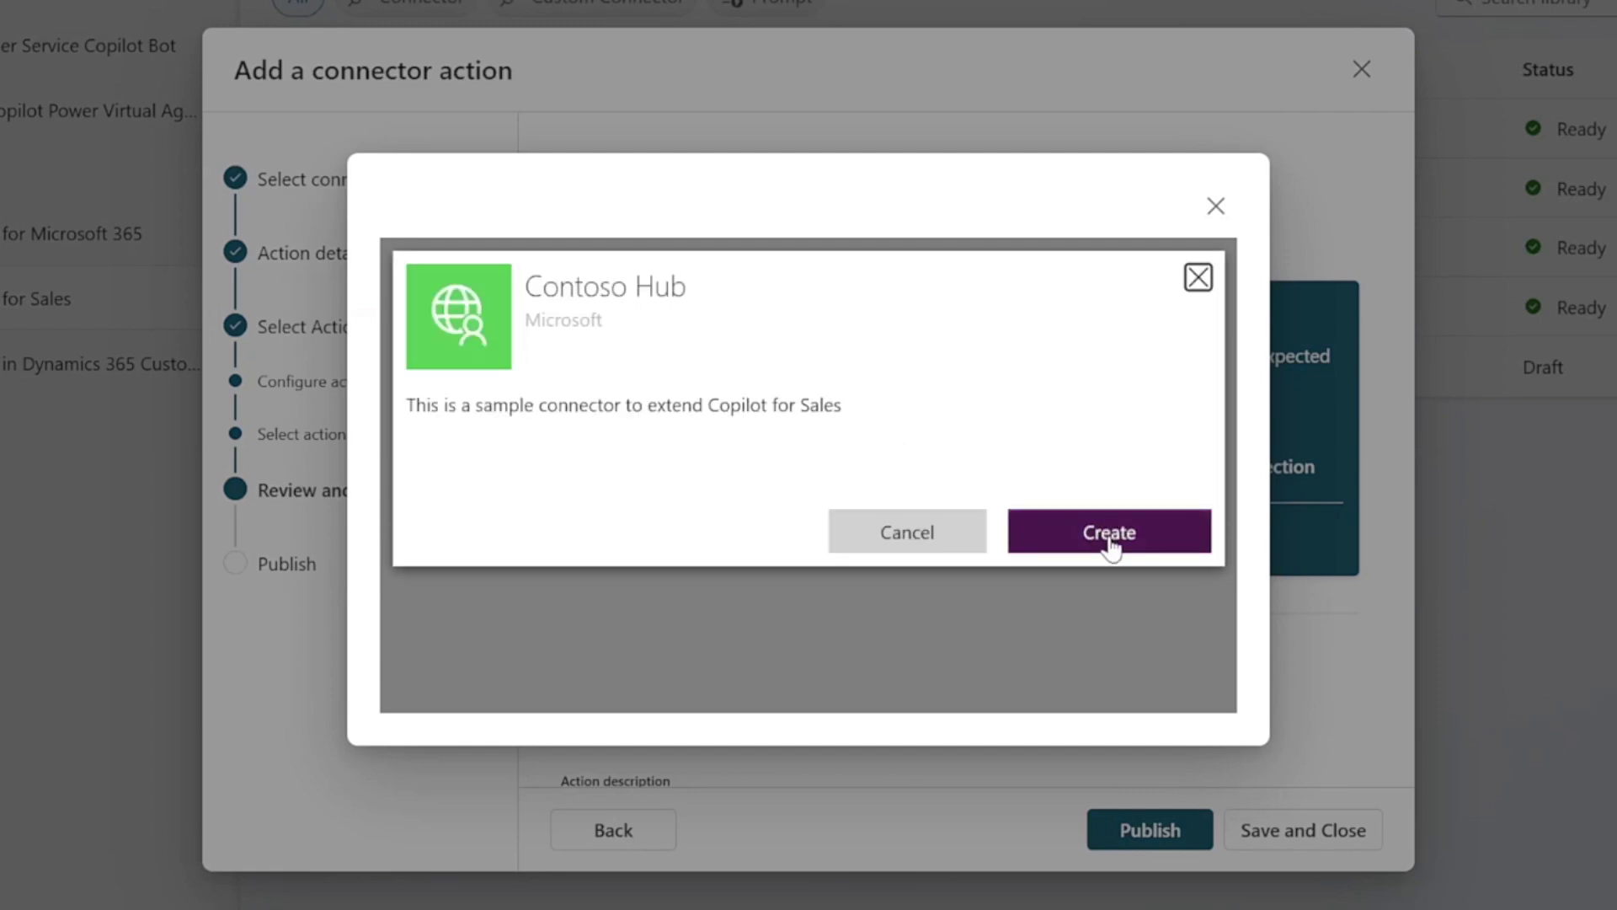
Create the Contoso Hub connection and select it for the action.
left_click(1110, 532)
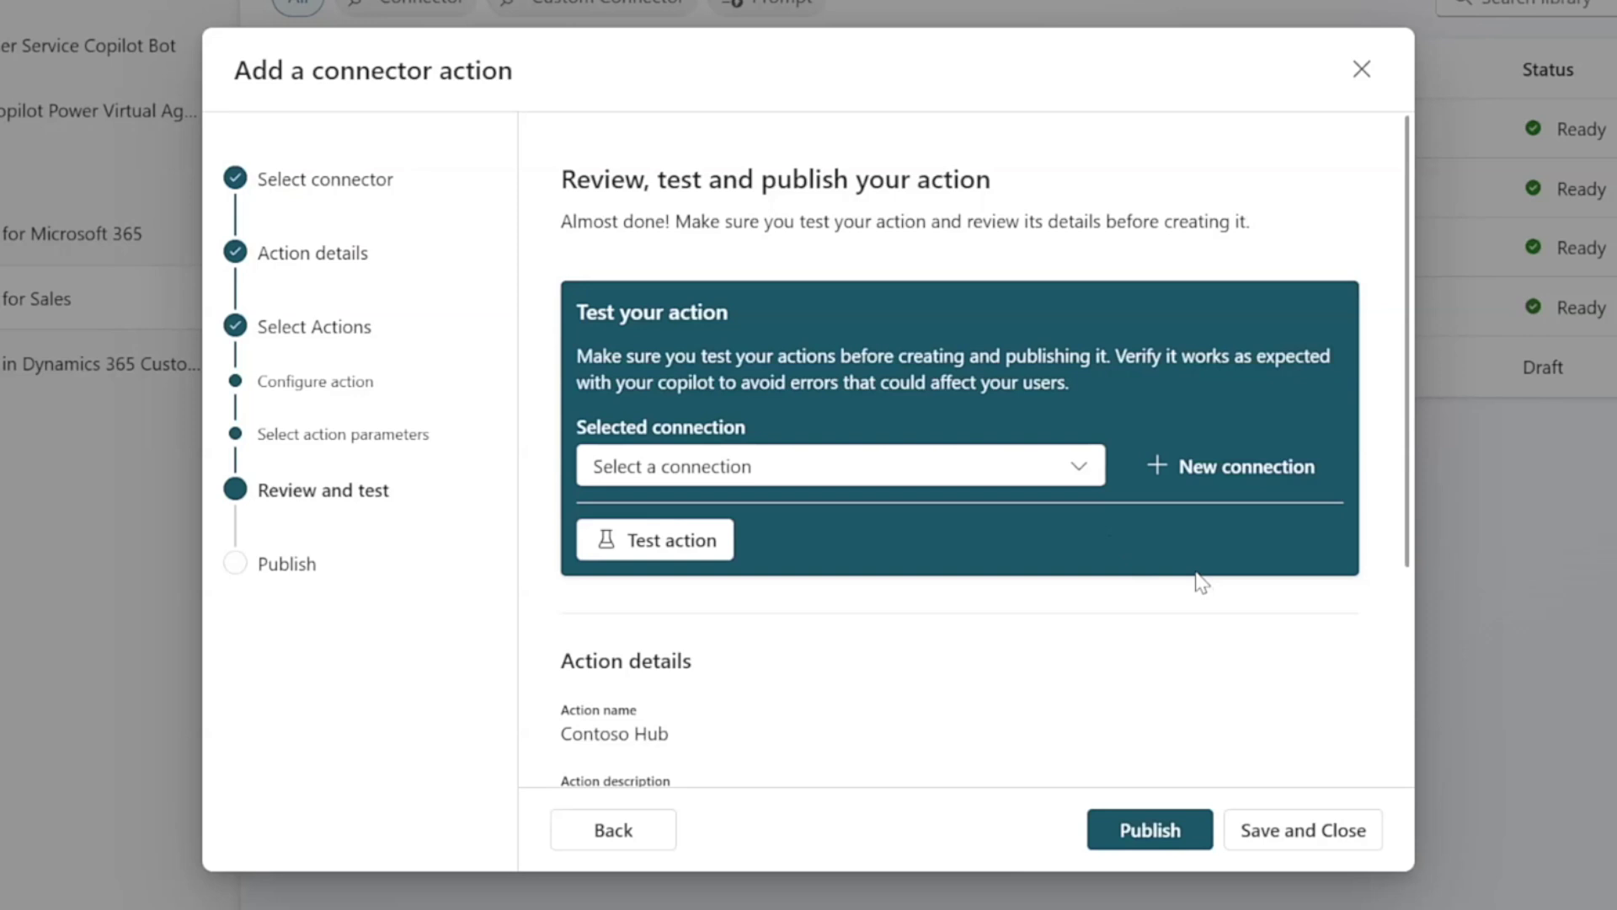
left_click(1075, 465)
left_click(834, 531)
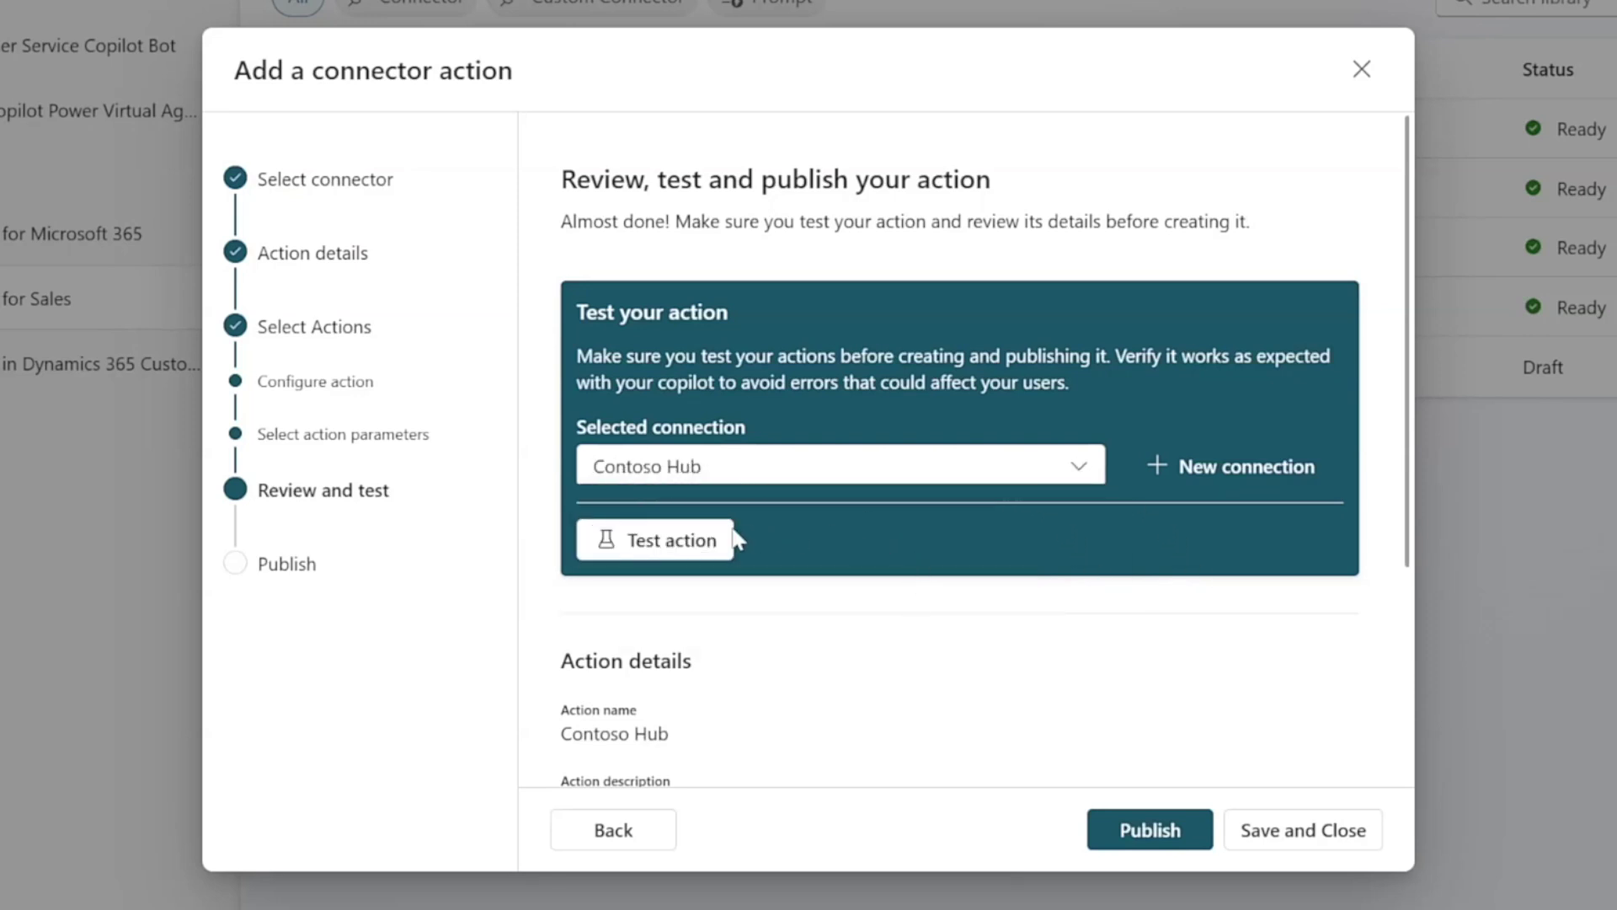
Test the action, publish it to Copilot for Sales, and open its details page.
left_click(706, 537)
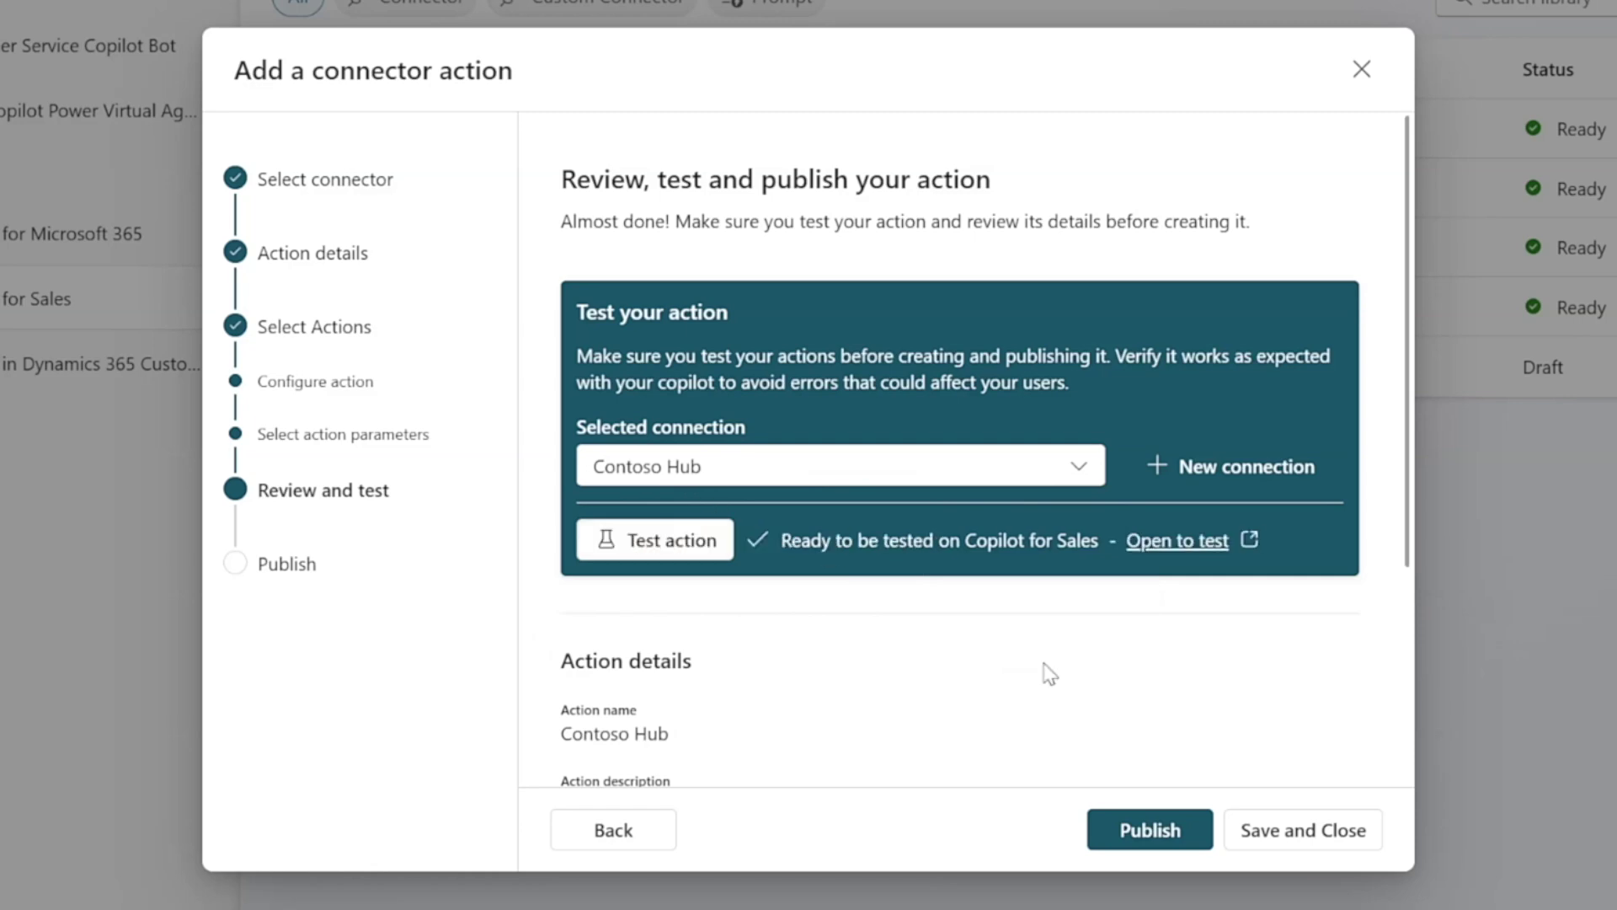
scroll(1045, 672, "down", 1)
scroll(1015, 672, "down", 2)
left_click(1153, 829)
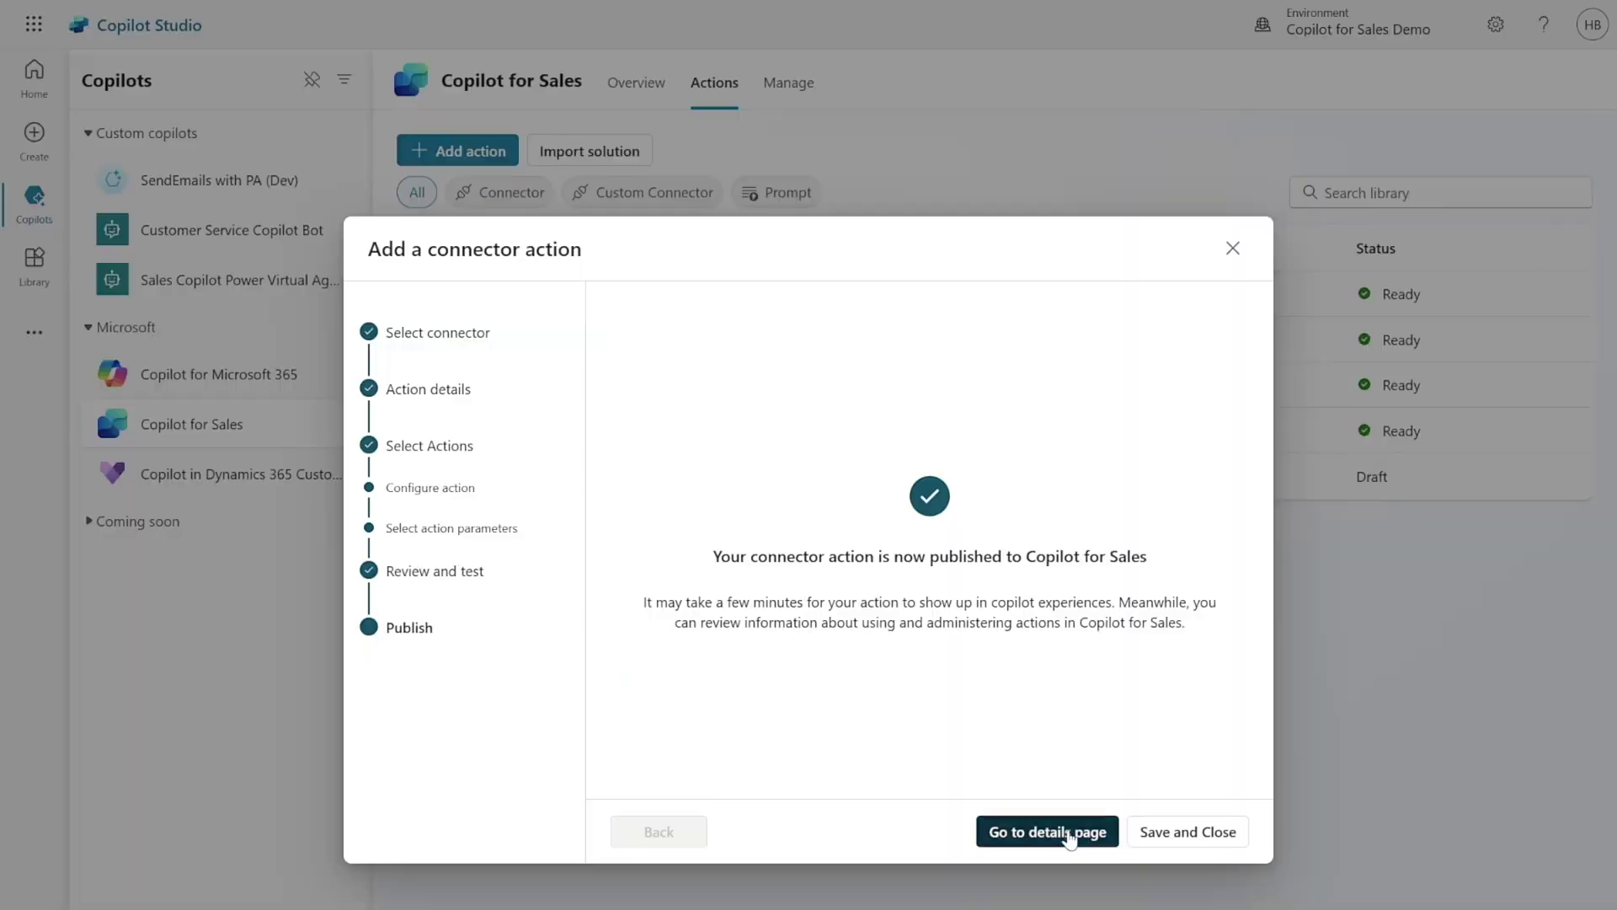
left_click(1070, 831)
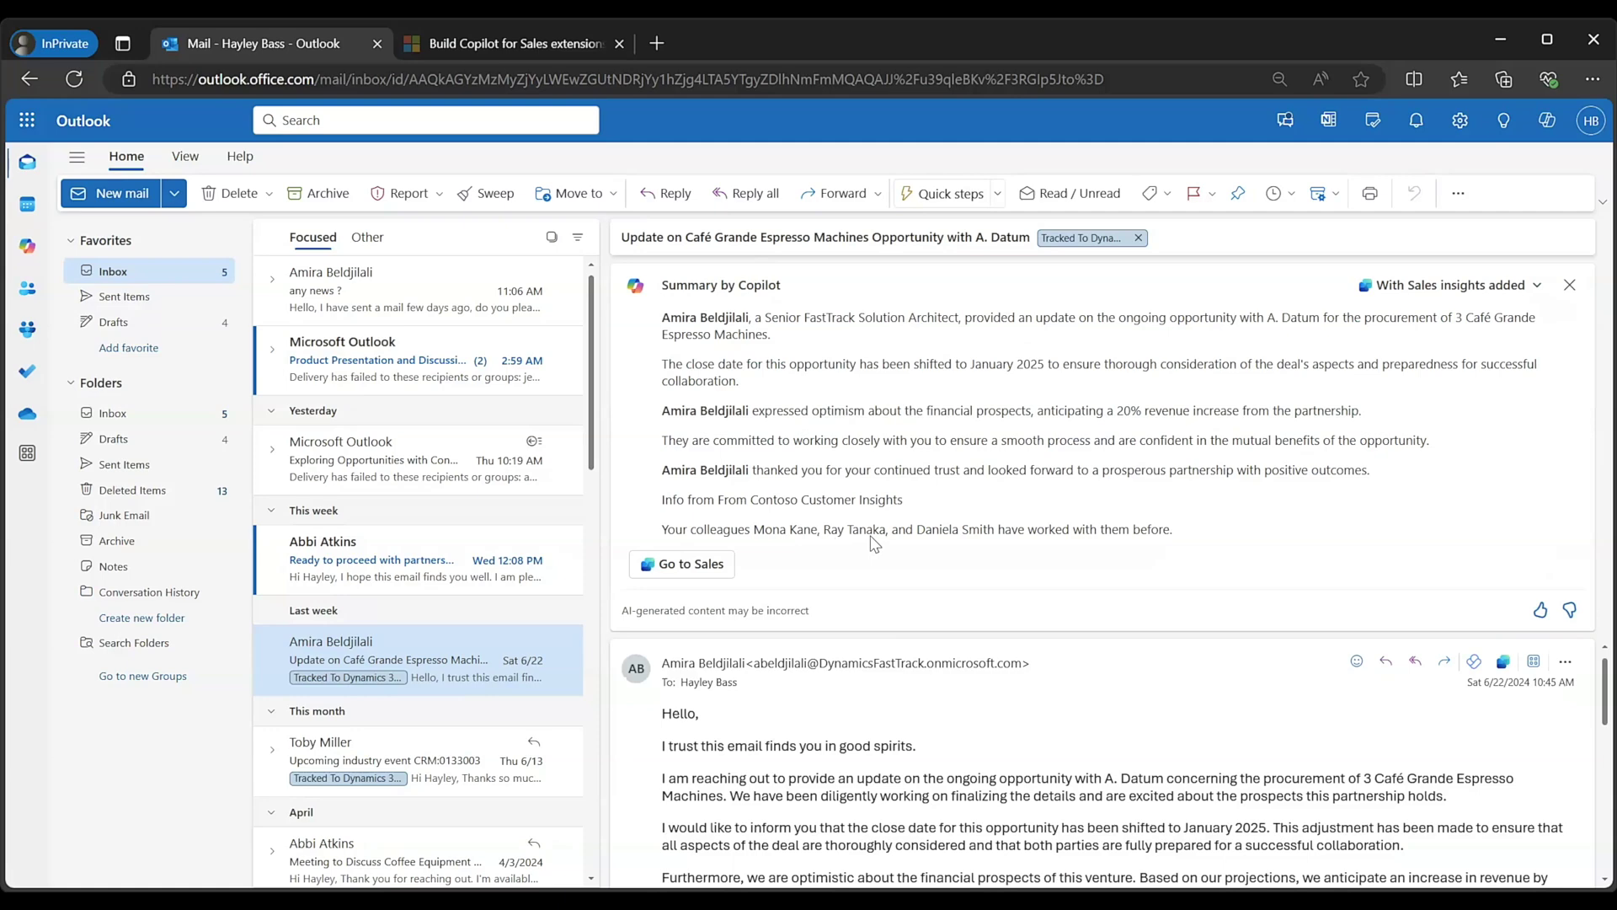
Open the Copilot for Sales pane beside the Café Grande Espresso Machines email.
left_click(683, 564)
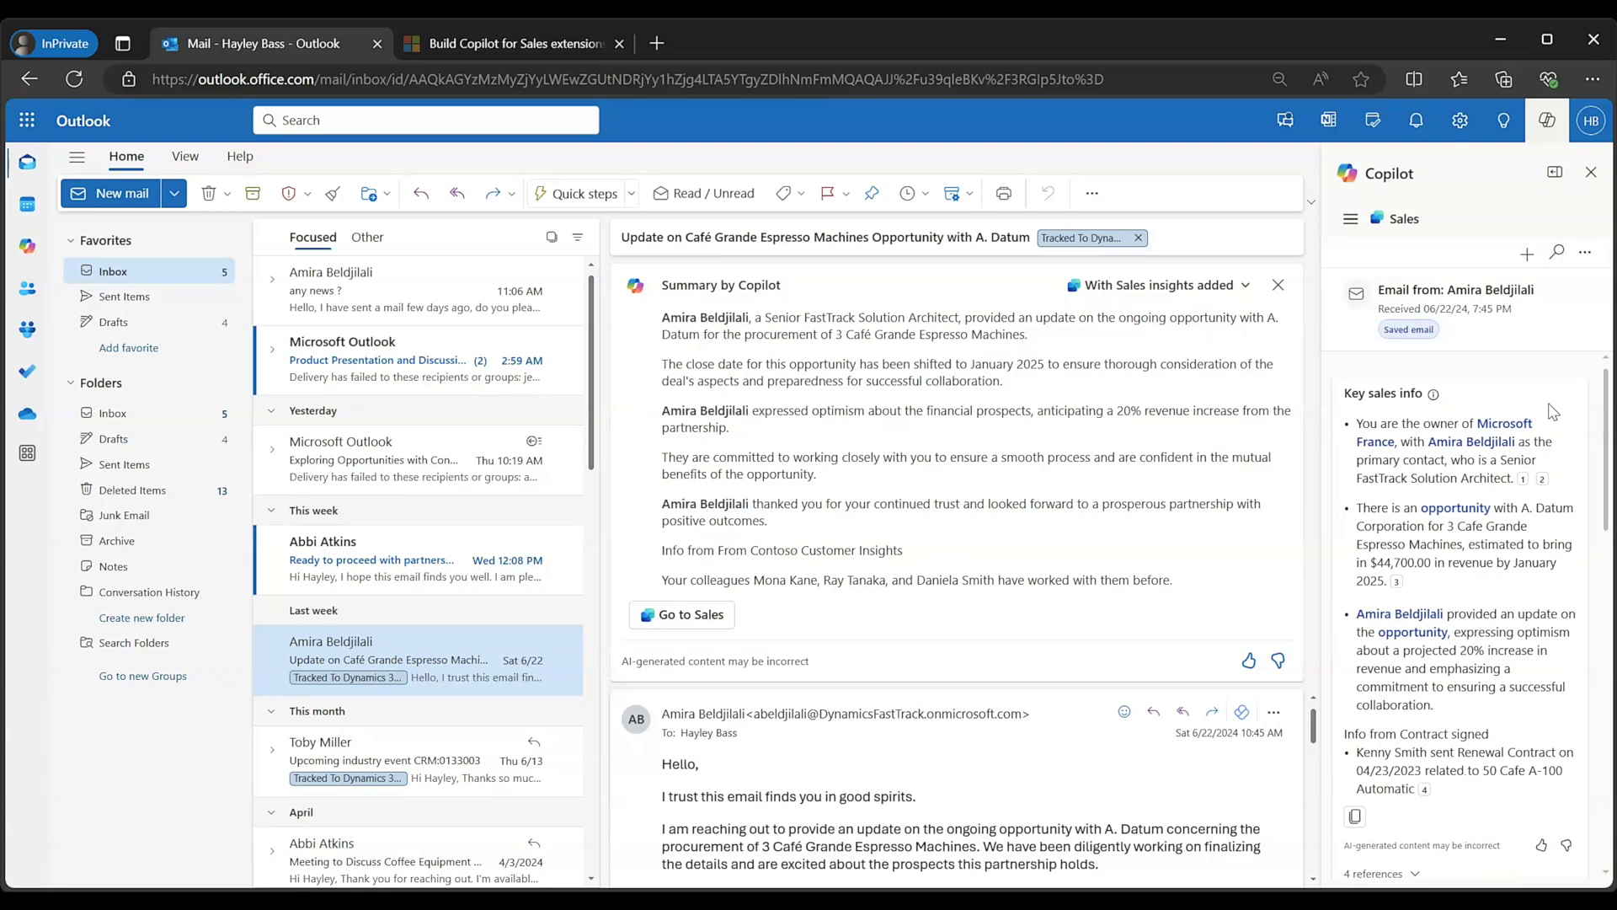
scroll(1553, 411, "down", 1)
scroll(1553, 411, "down", 1)
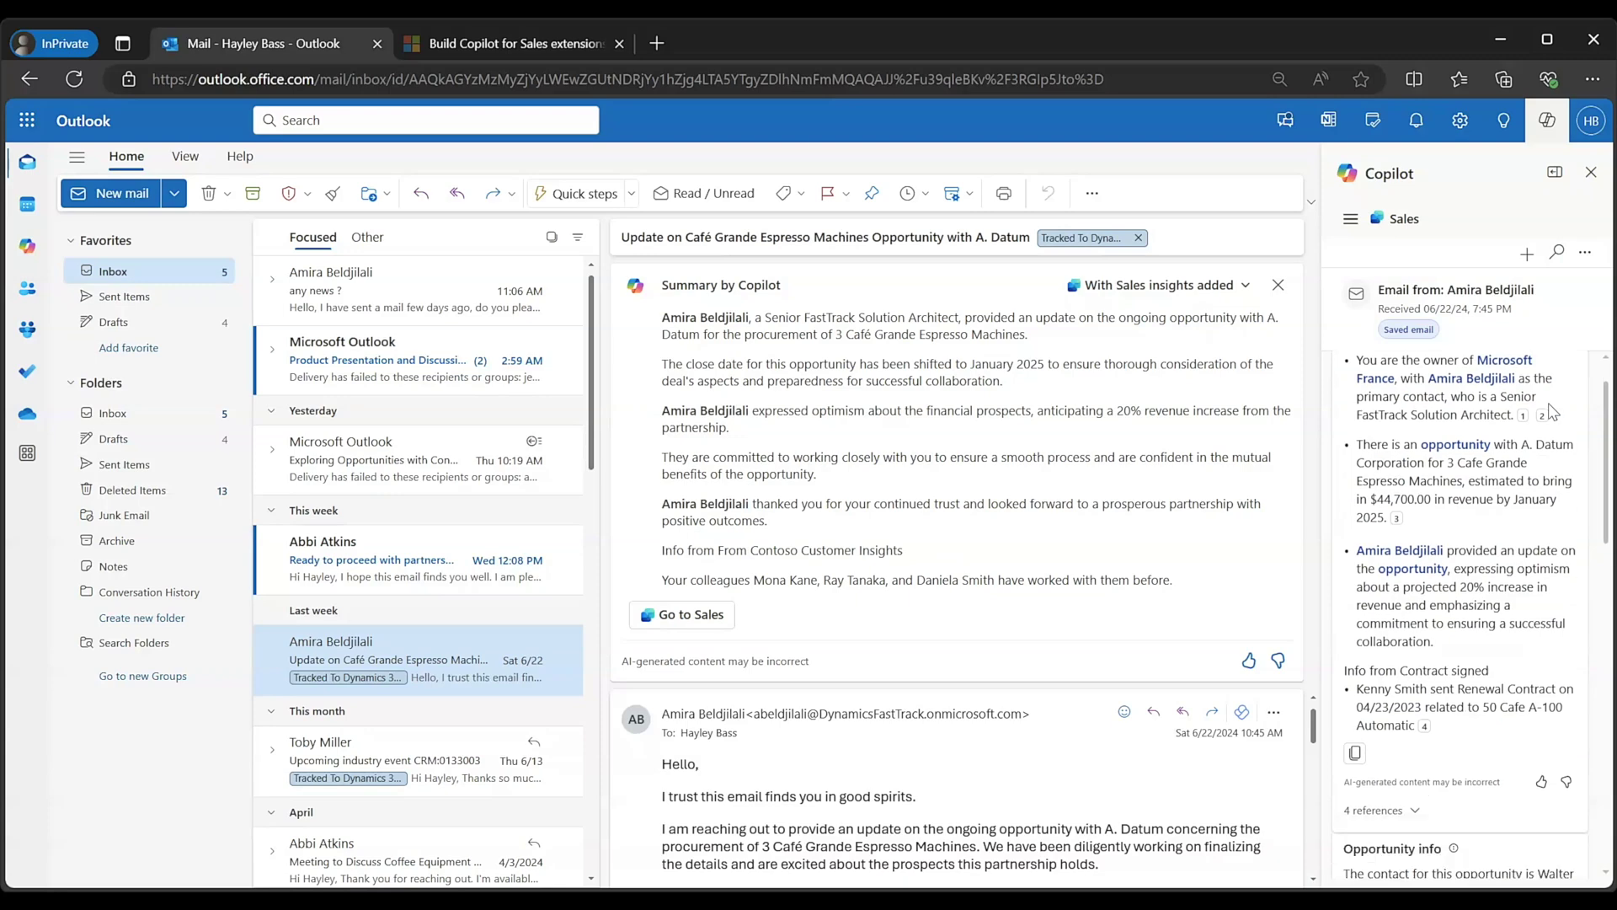
scroll(1553, 411, "down", 1)
scroll(1553, 411, "down", 1)
scroll(1552, 410, "down", 1)
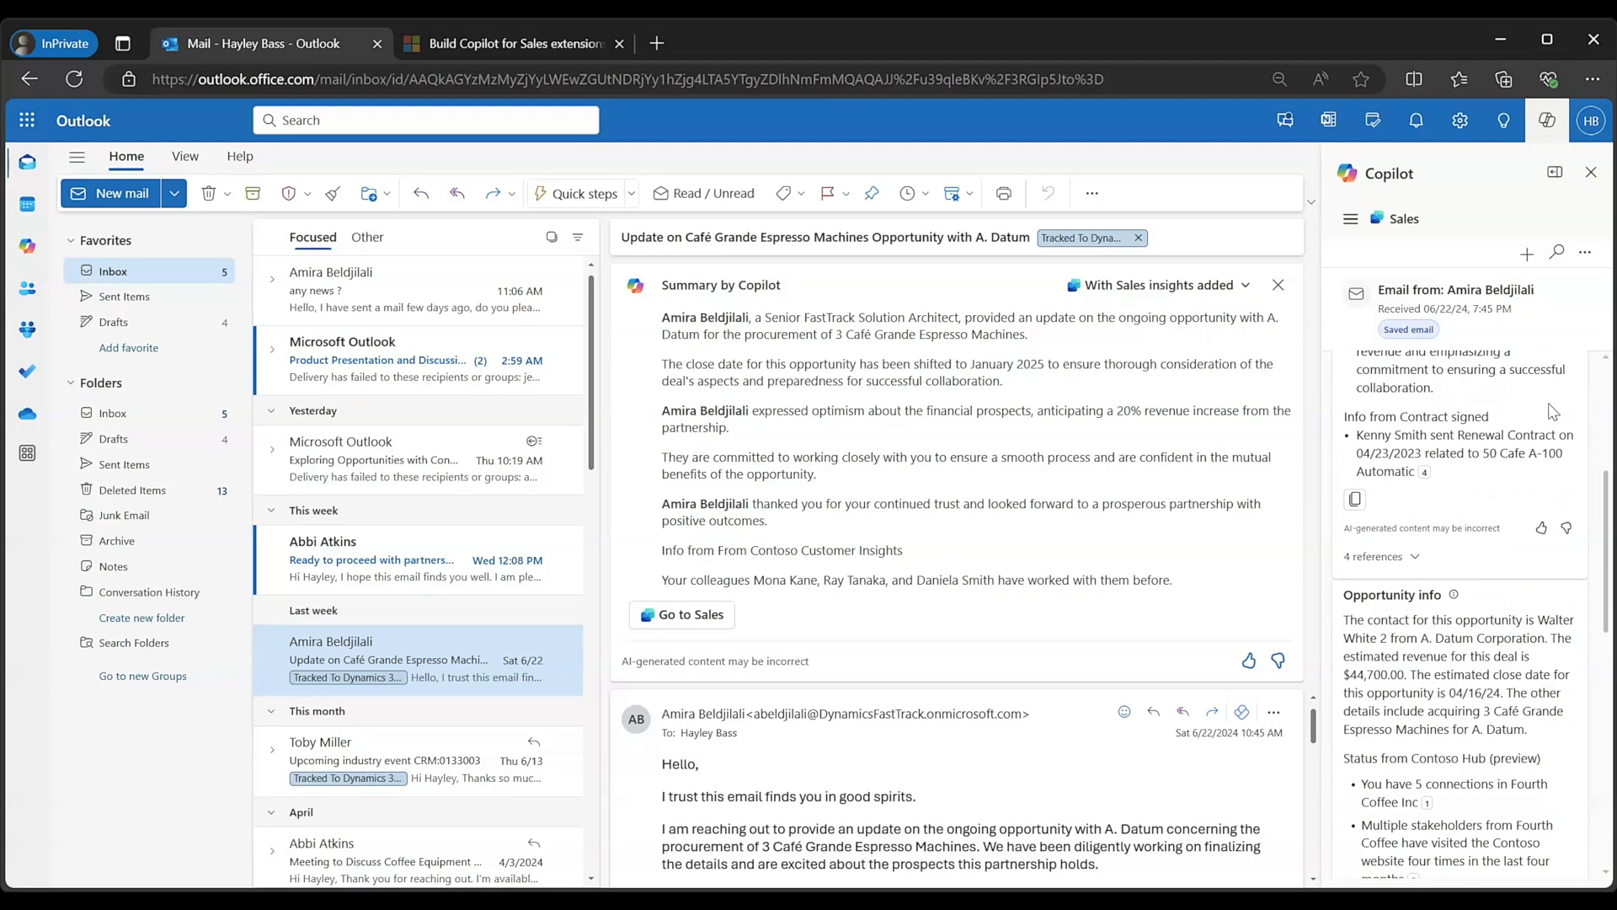
scroll(1534, 708, "up", 5)
scroll(1504, 746, "down", 3)
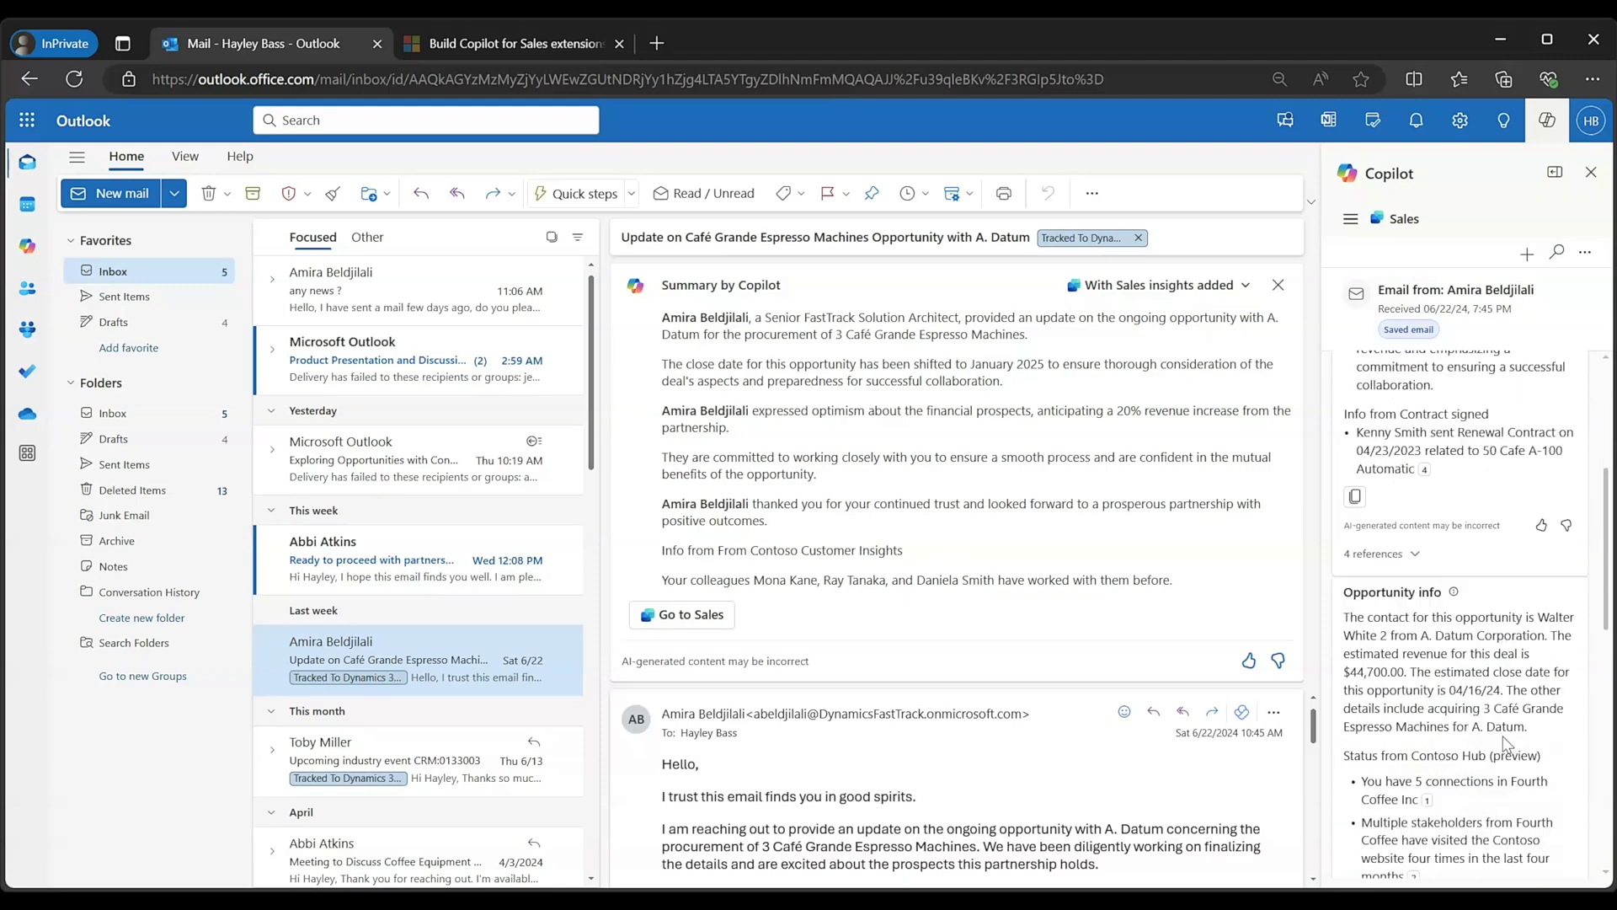
scroll(1498, 708, "down", 3)
scroll(1482, 640, "down", 3)
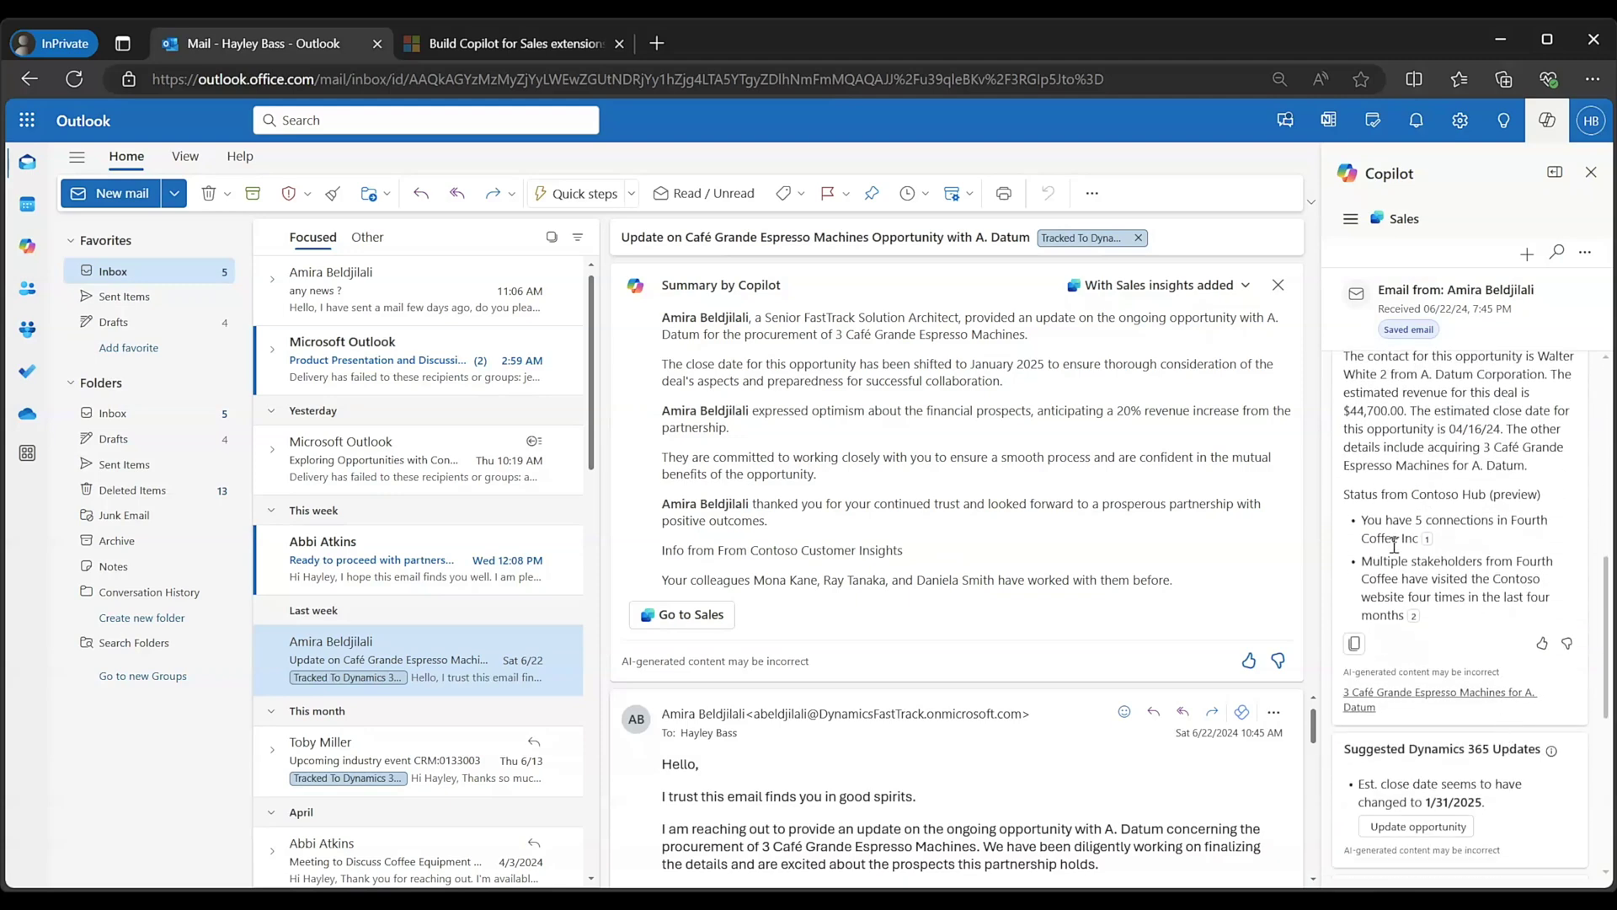
scroll(1476, 556, "down", 1)
scroll(1472, 569, "down", 2)
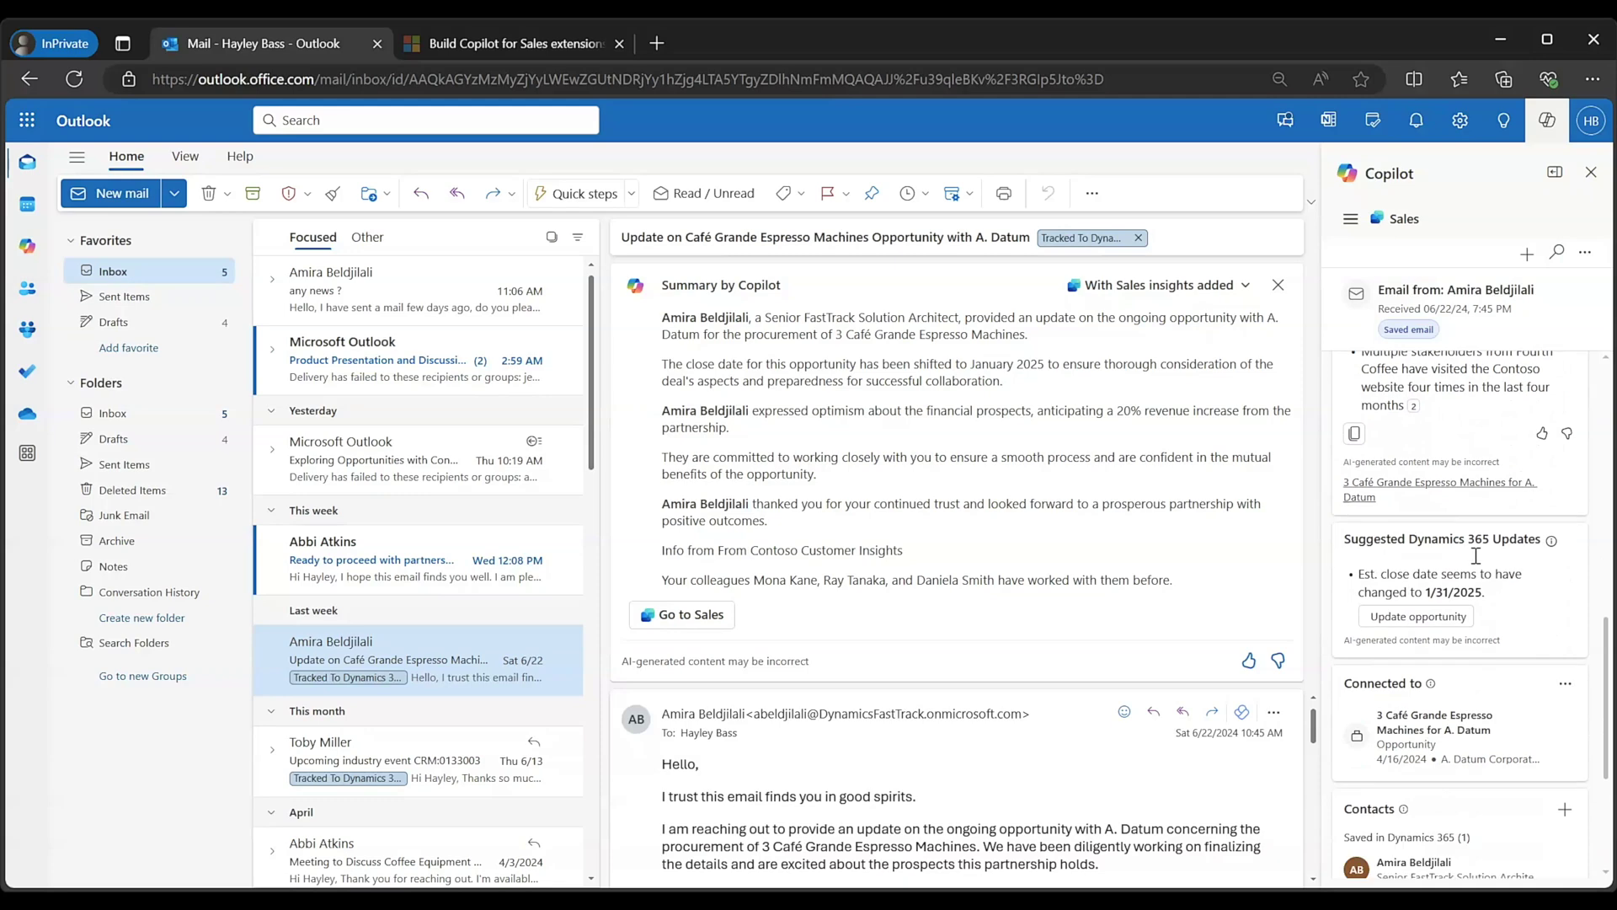
scroll(1453, 606, "down", 1)
View the Café Grande opportunity's Automatic Renewal Contract under Contoso Hub.
left_click(1447, 632)
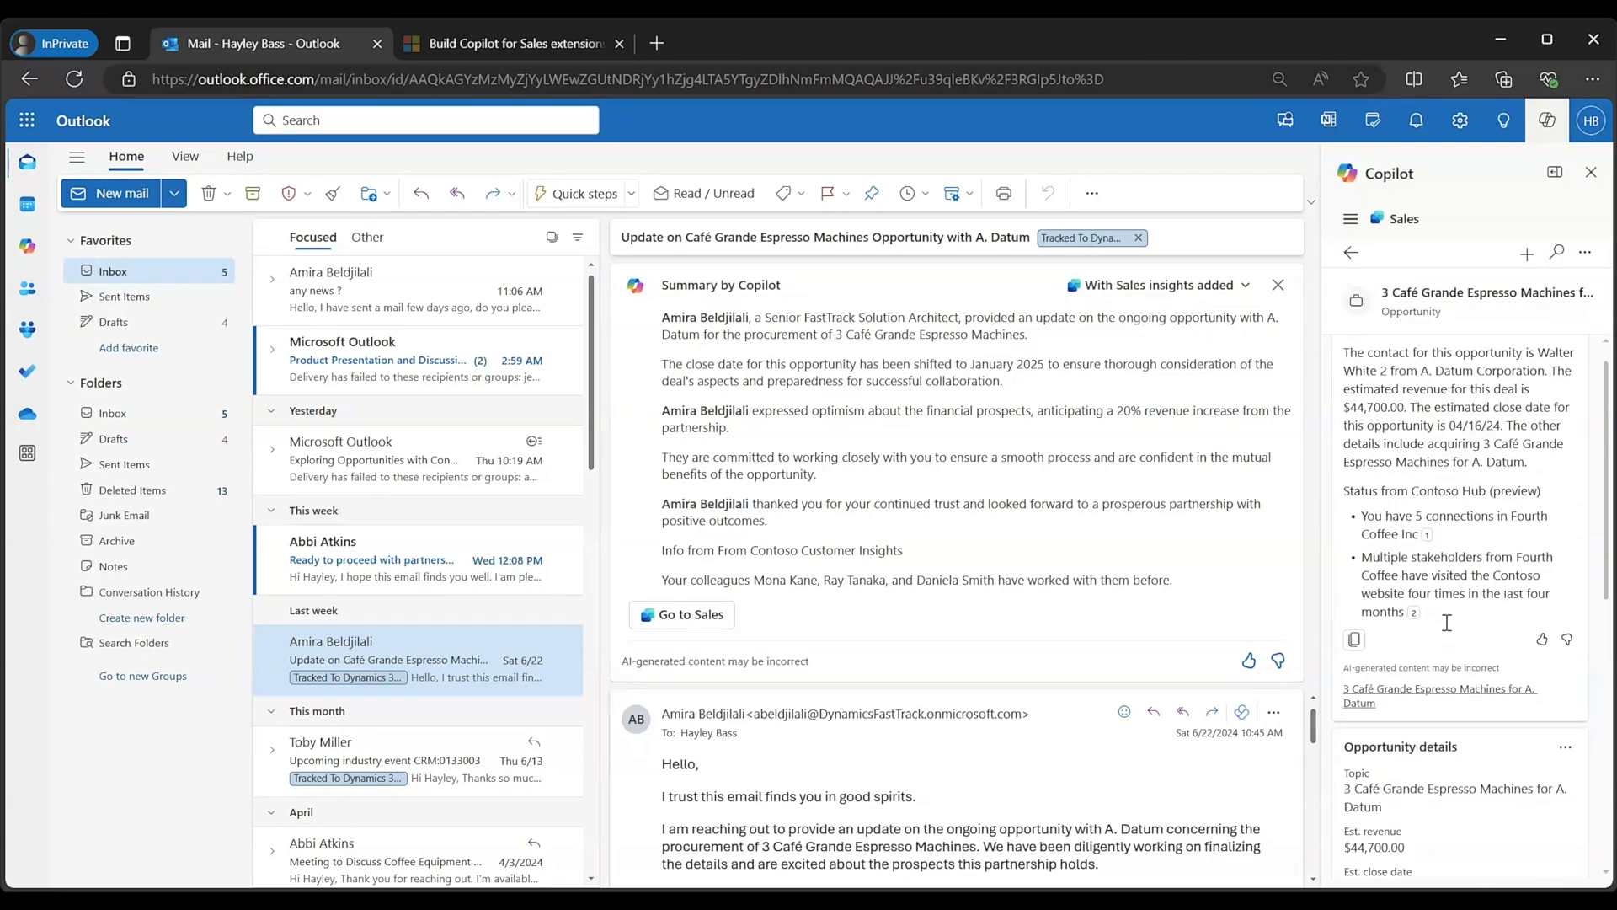
scroll(1447, 626, "down", 1)
scroll(1448, 622, "down", 2)
scroll(1447, 621, "down", 1)
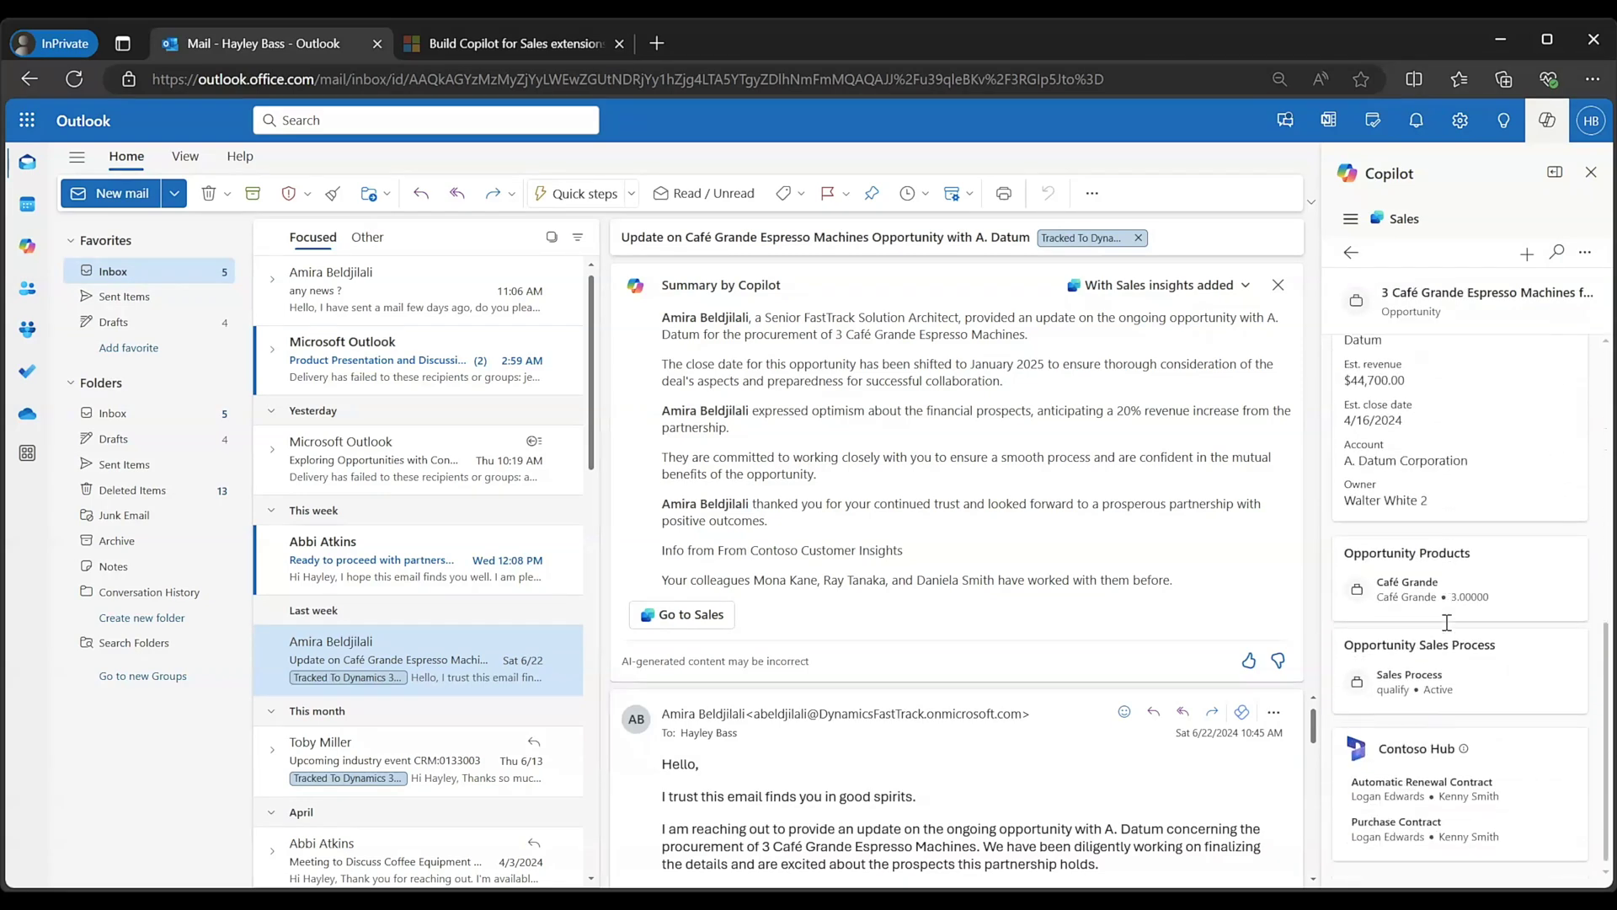
left_click(1493, 802)
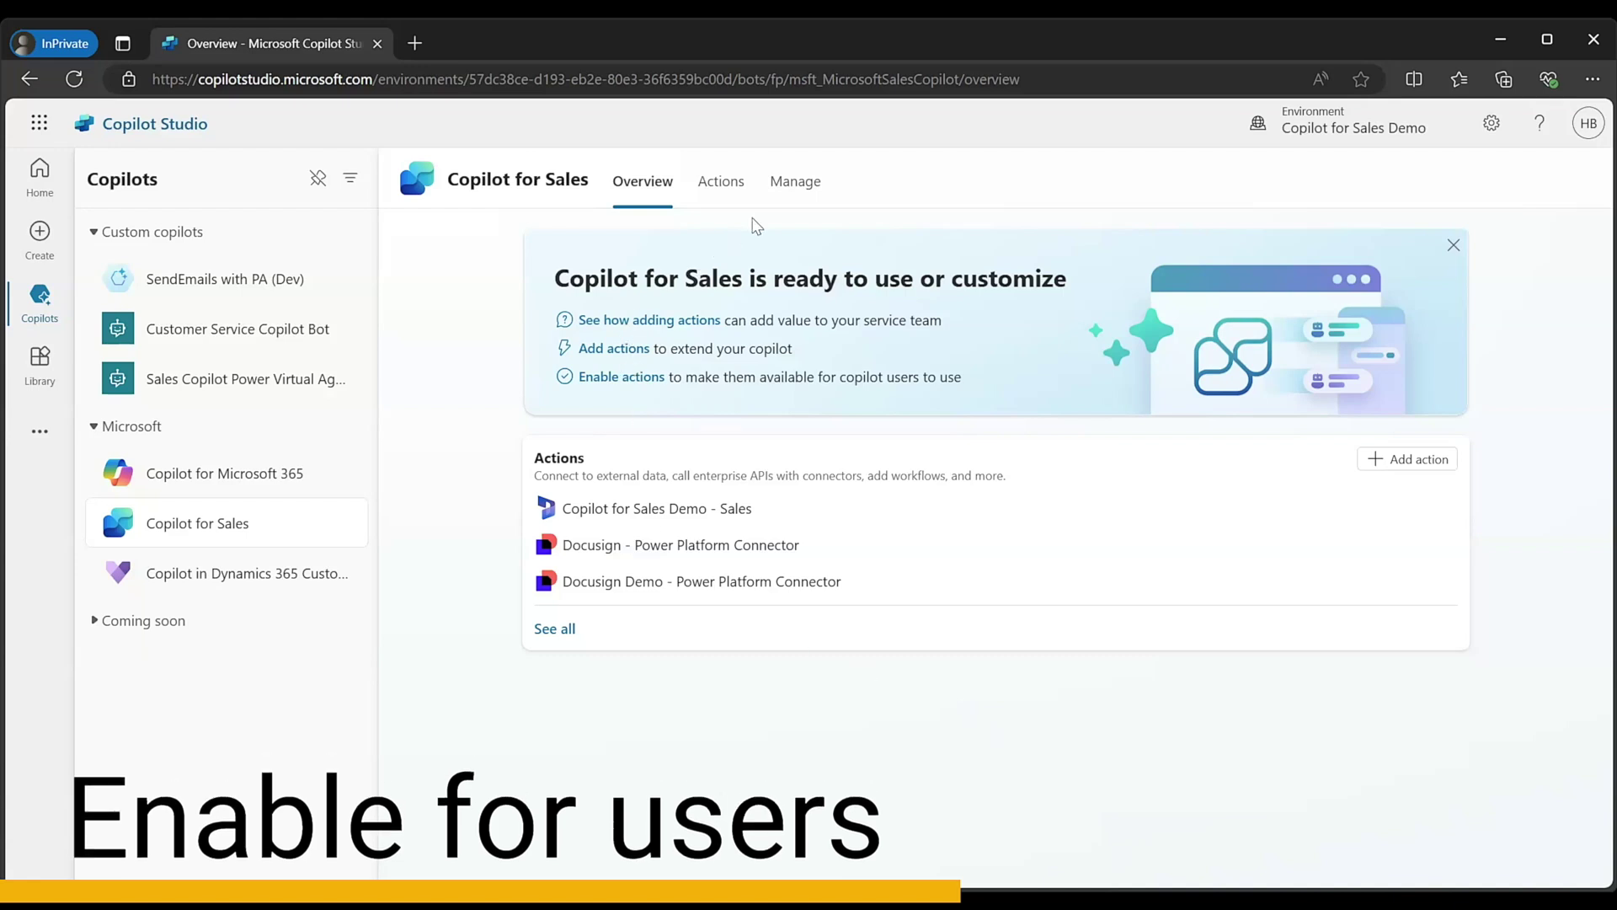
Enable the Contoso Hub plugin, limited to Copilot administrators, and save the settings.
left_click(797, 186)
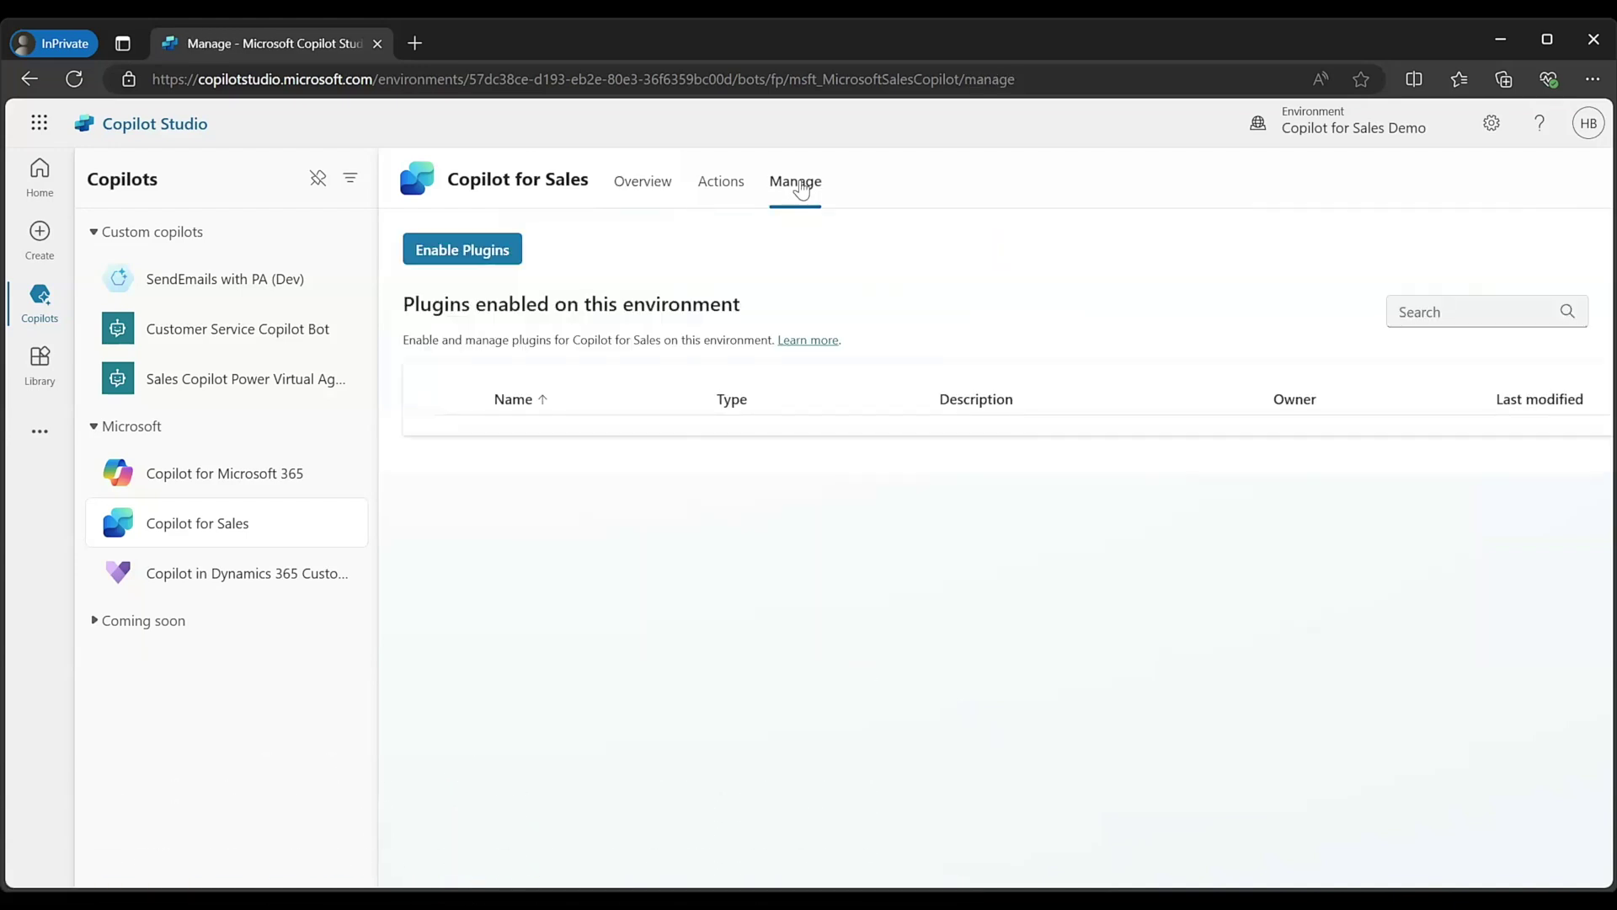
left_click(471, 251)
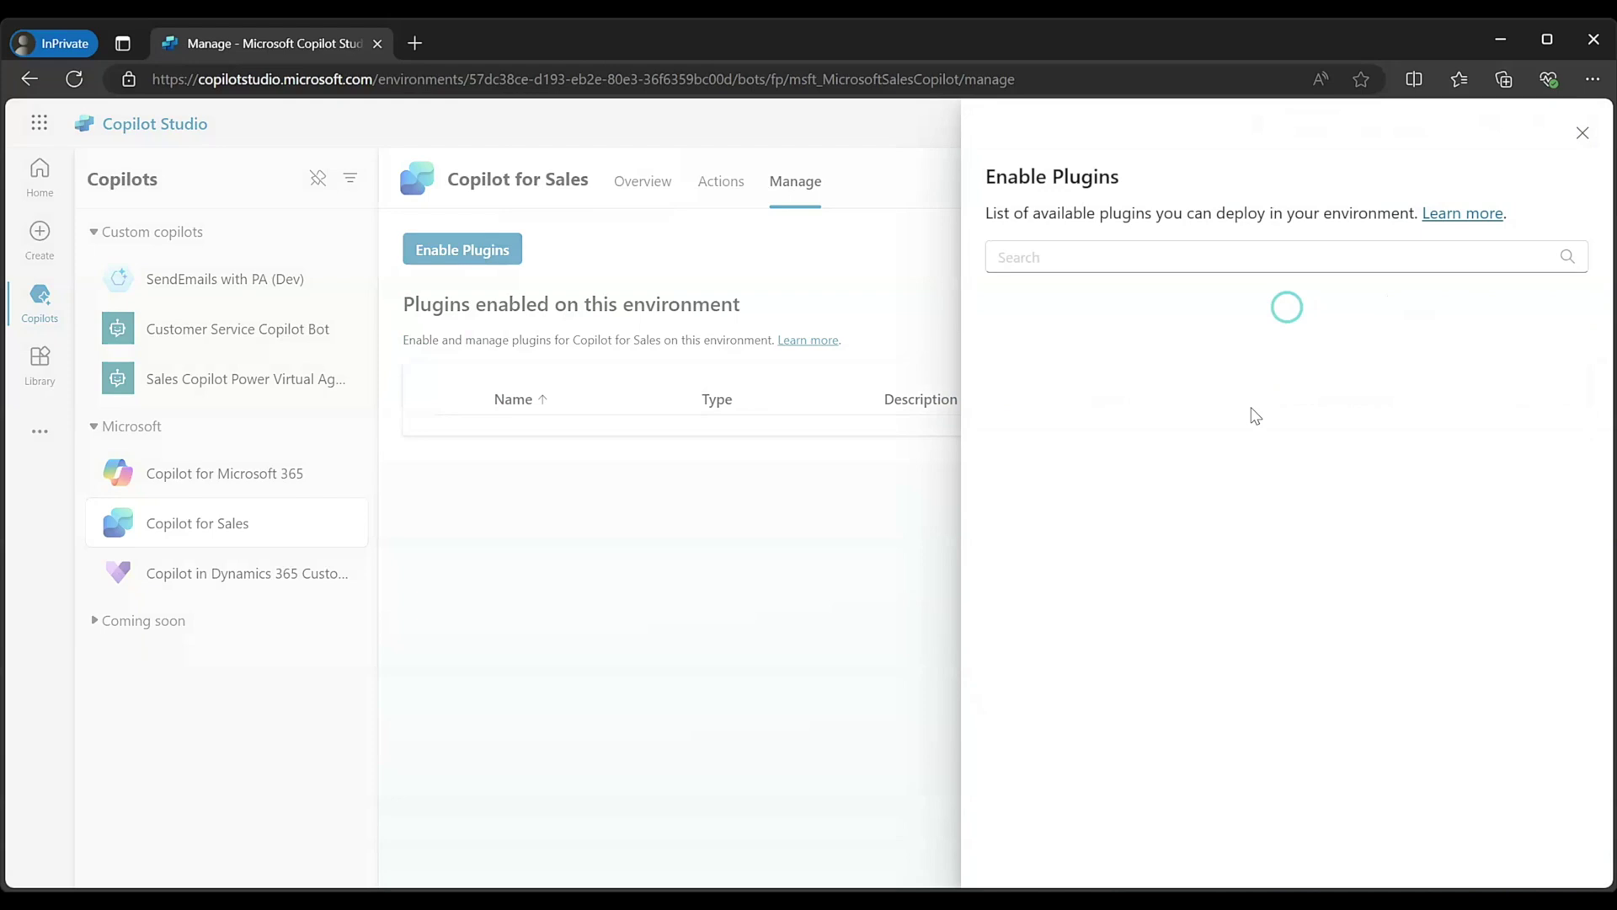
left_click(1164, 597)
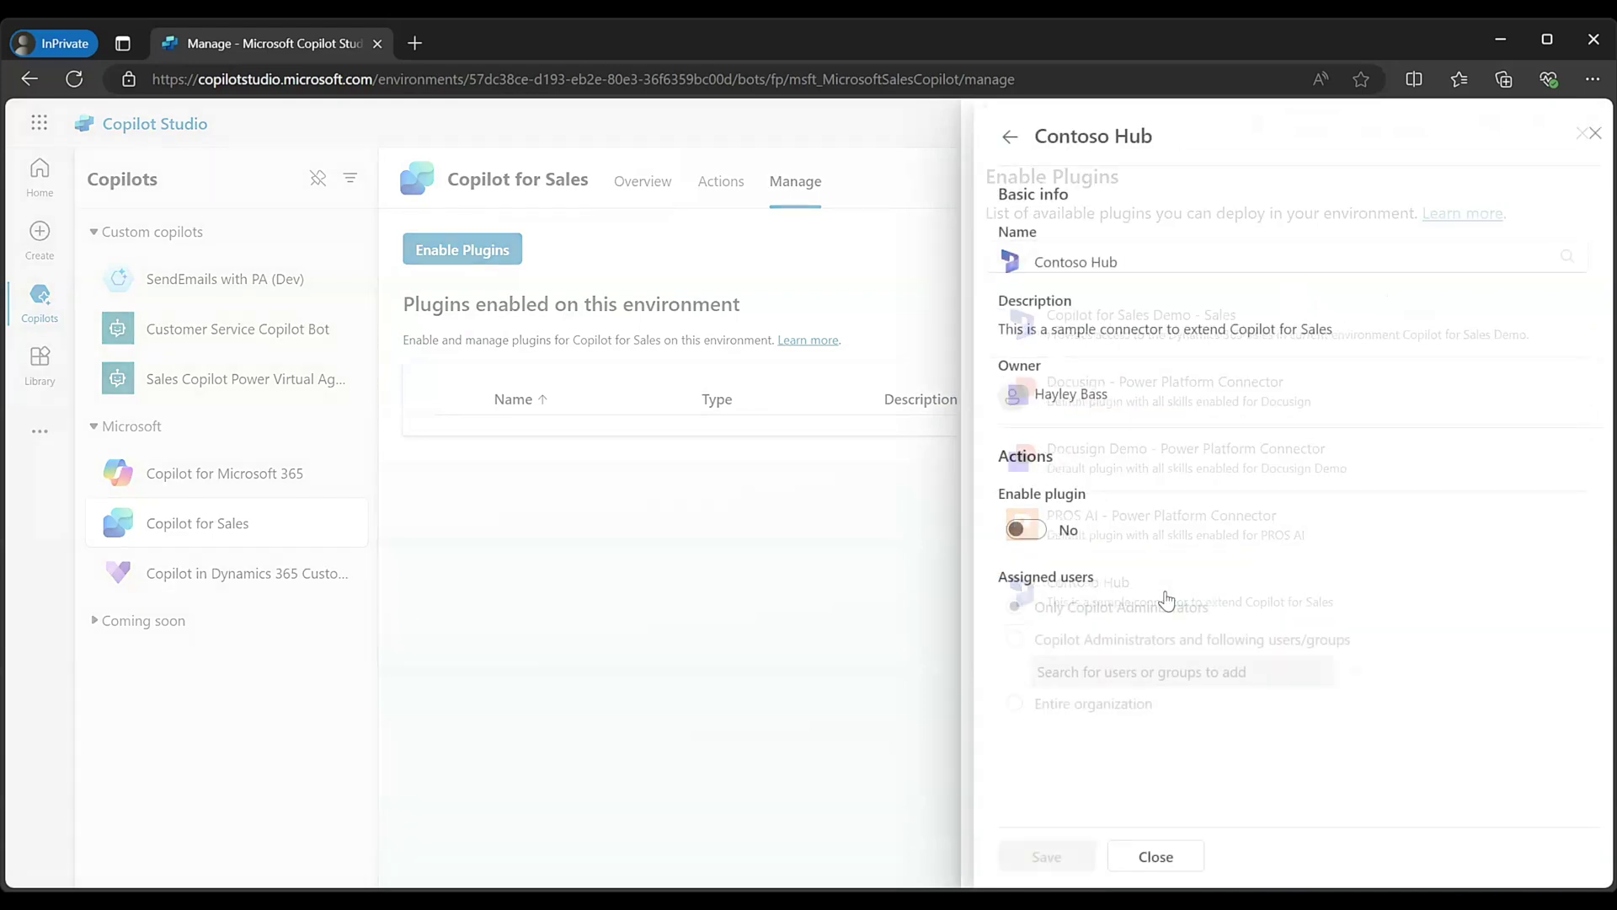
left_click(1018, 532)
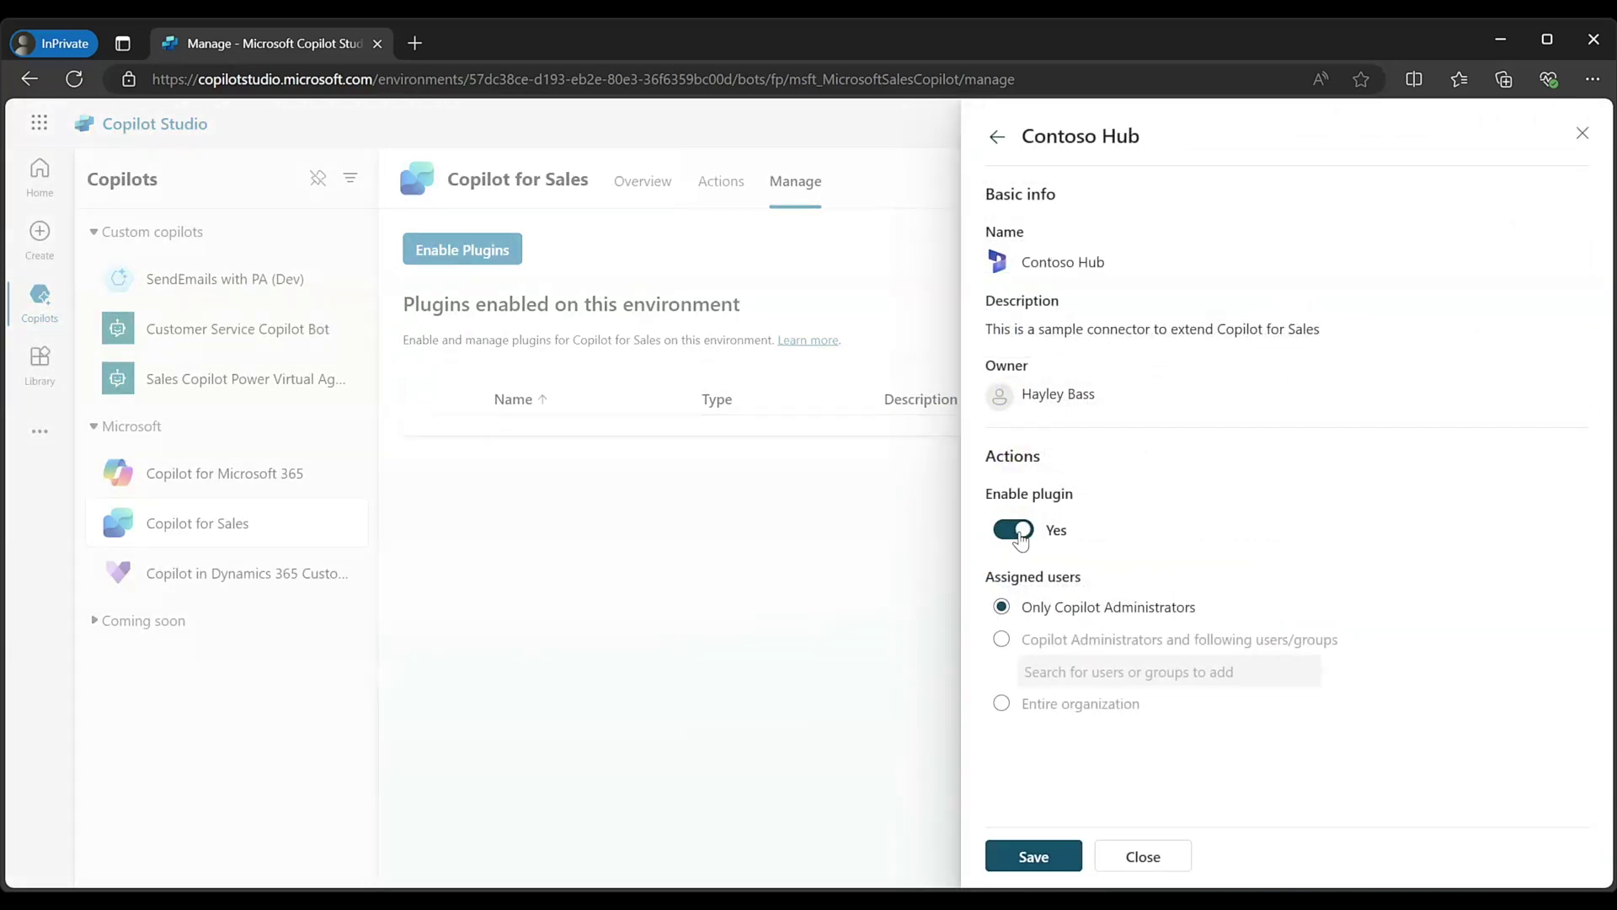
left_click(1052, 641)
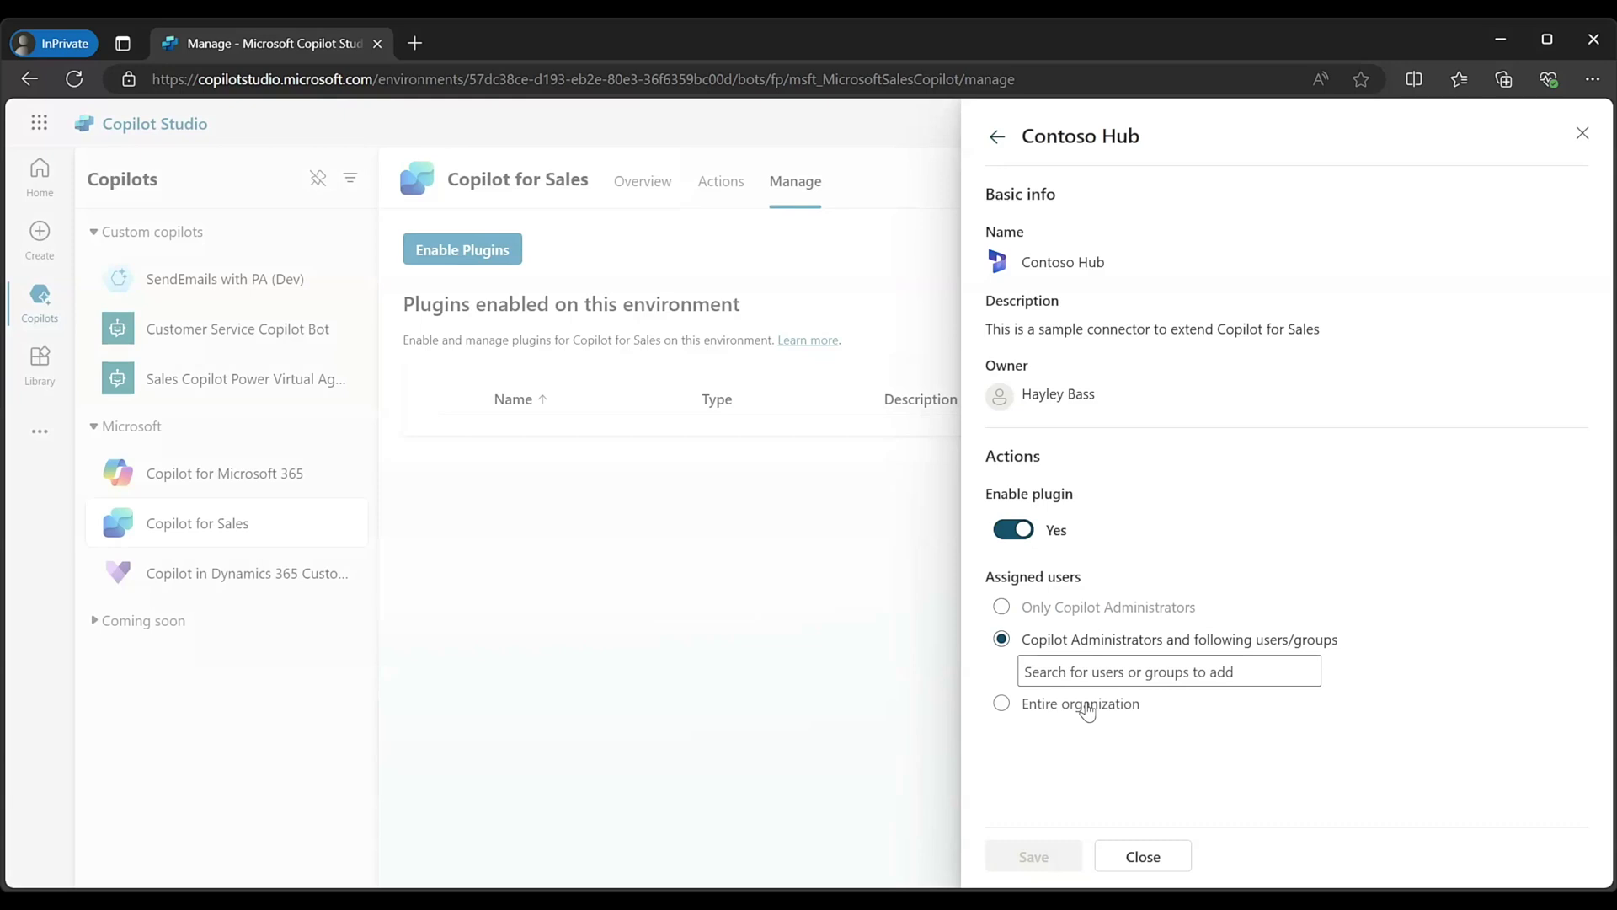
left_click(1086, 712)
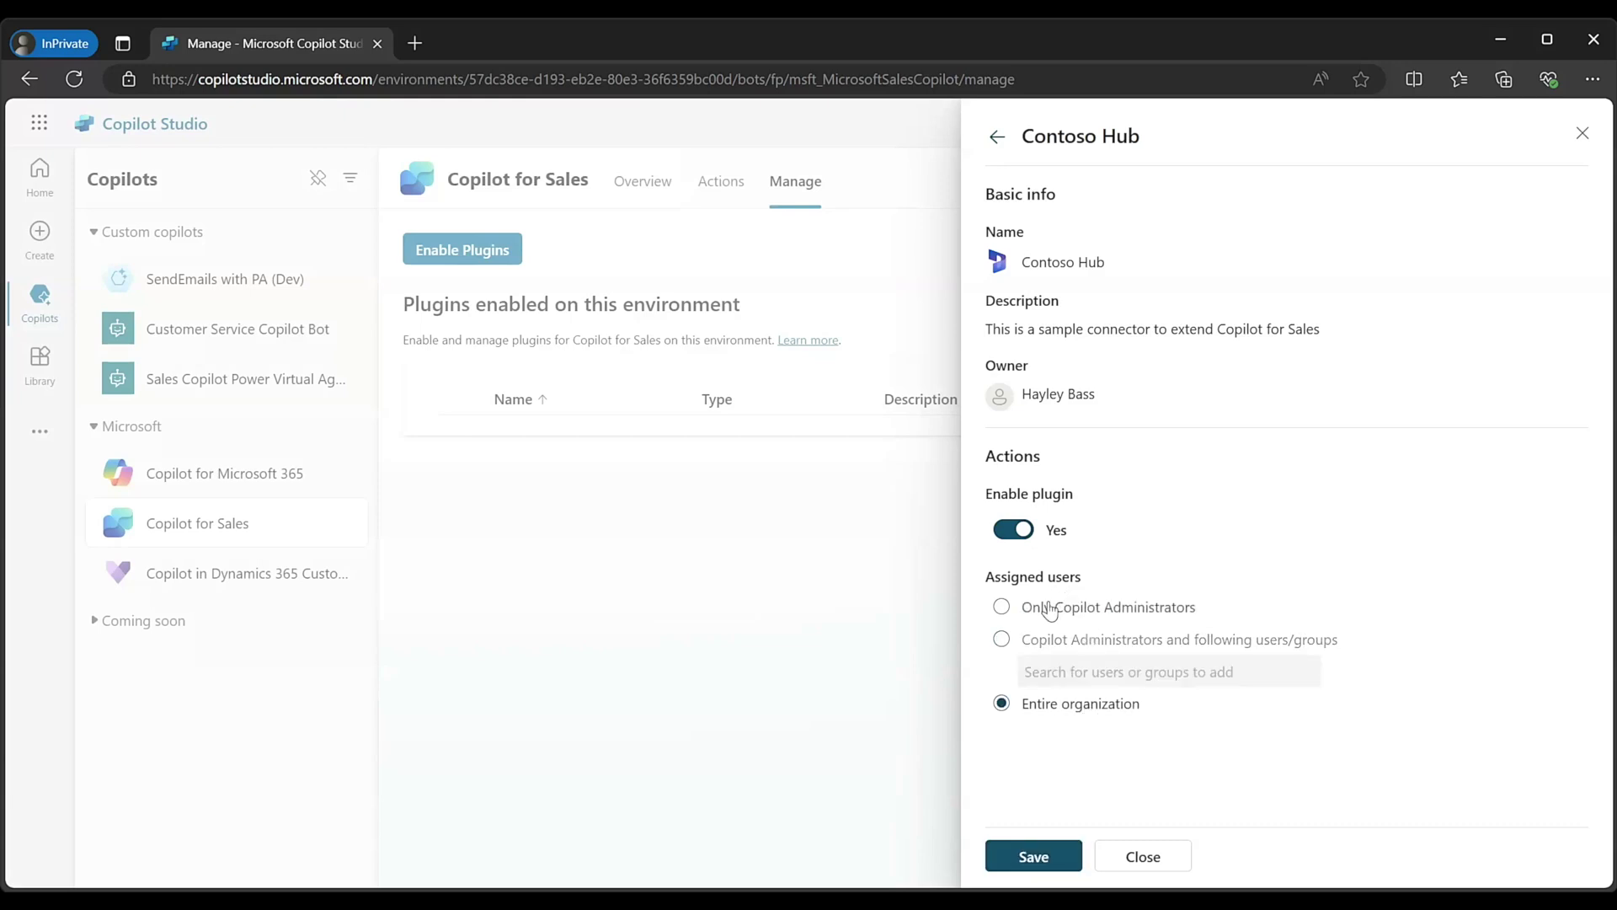
left_click(1050, 607)
left_click(1034, 857)
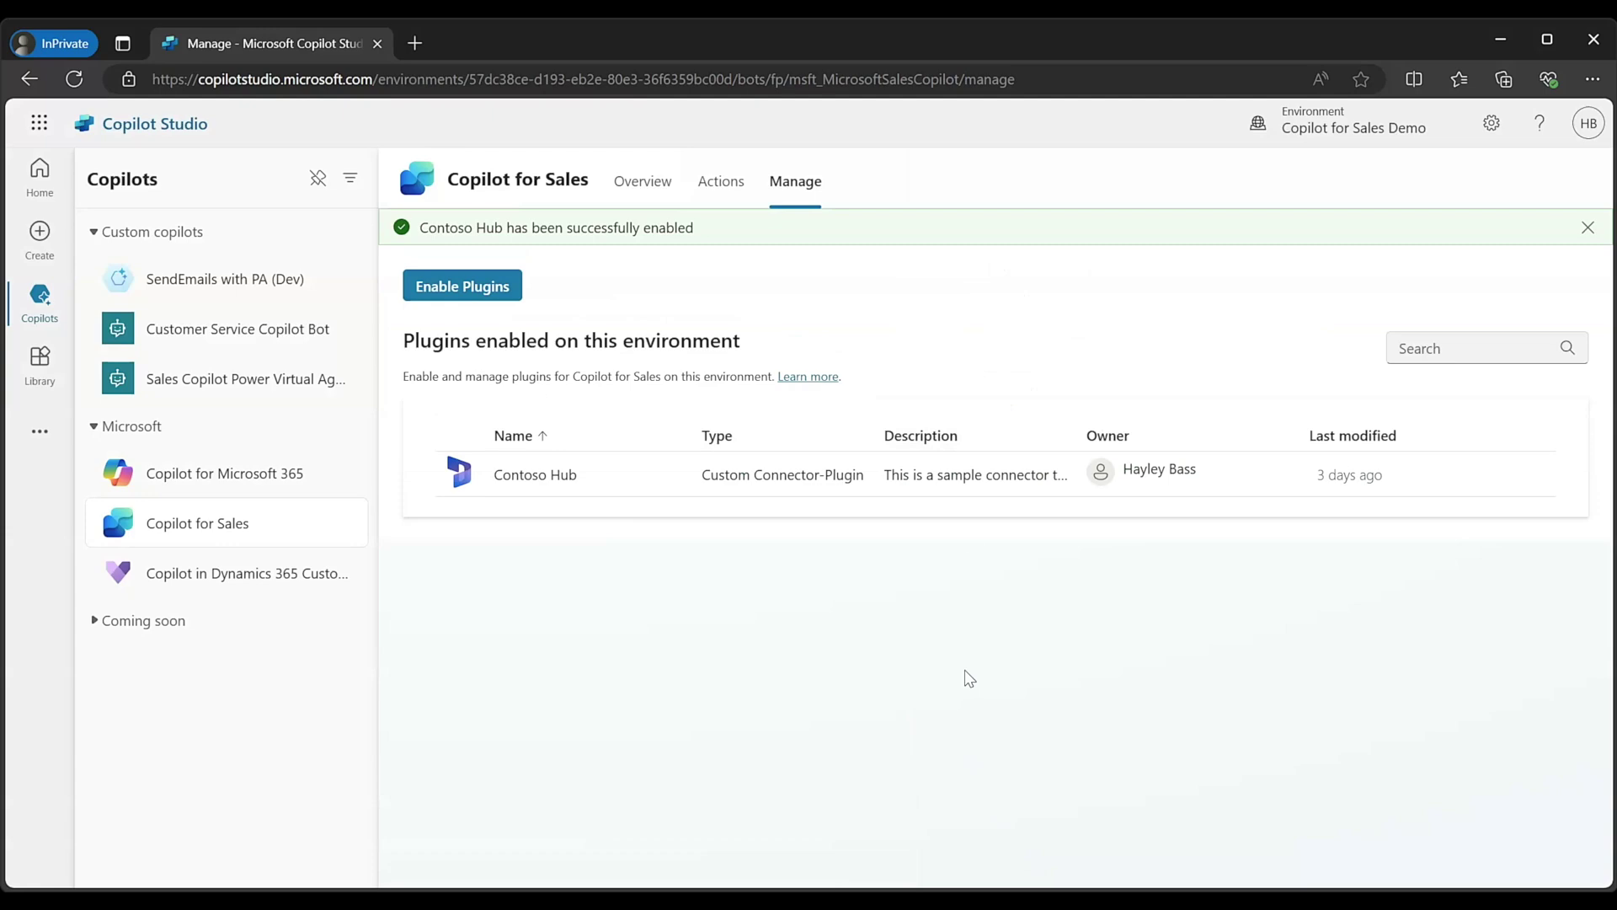
Reopen Contoso Hub's plugin details, showing it enabled for Copilot administrators only.
left_click(658, 484)
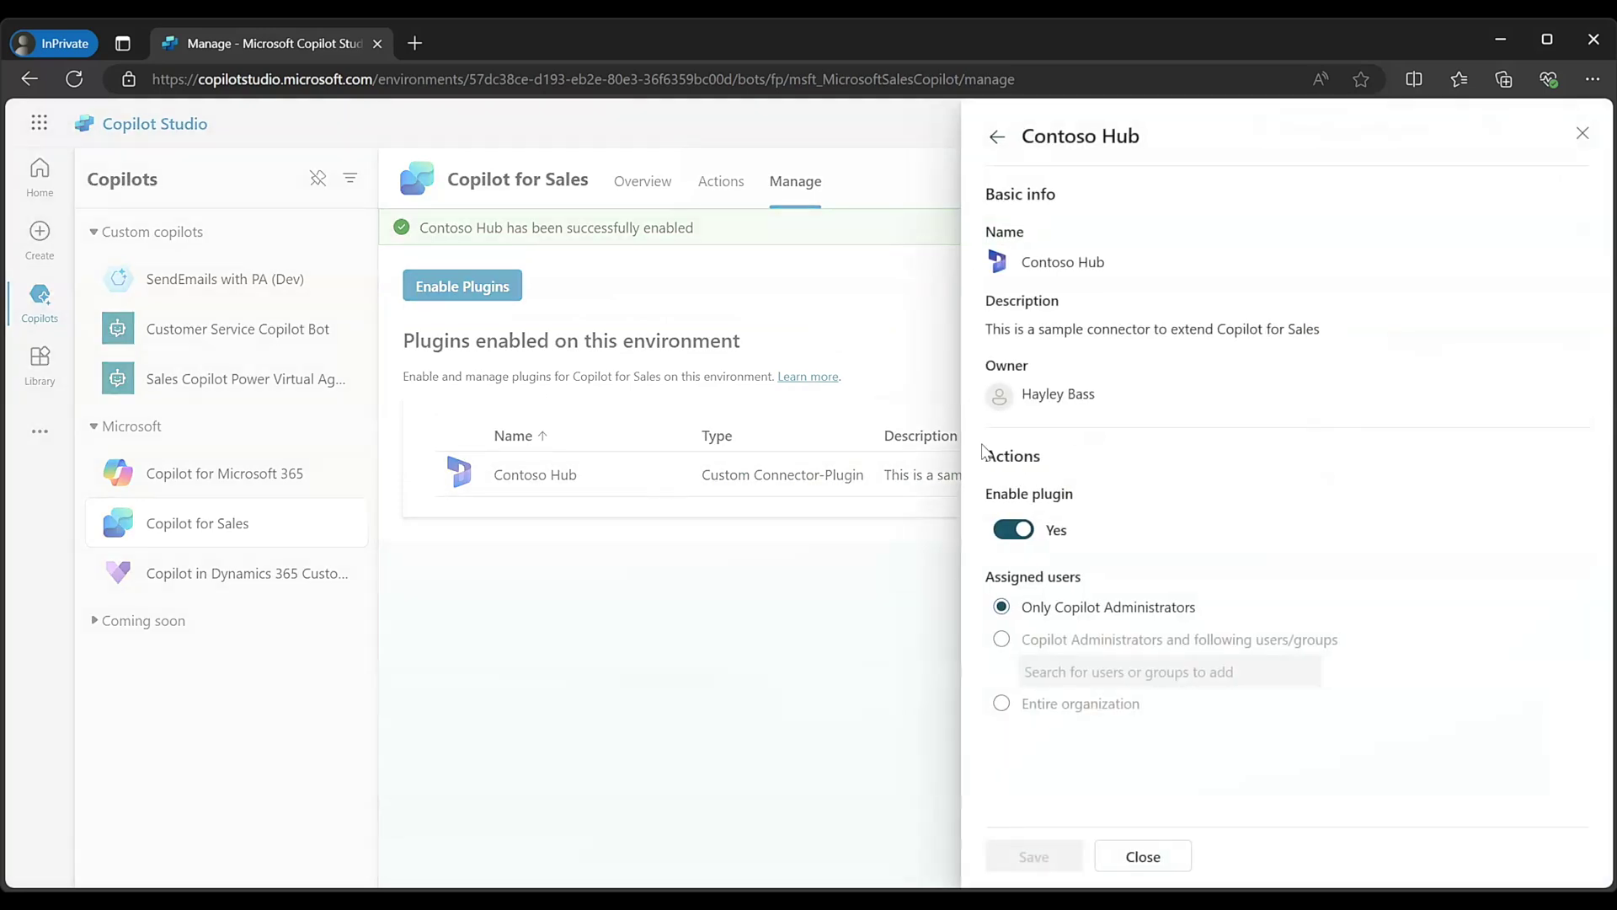